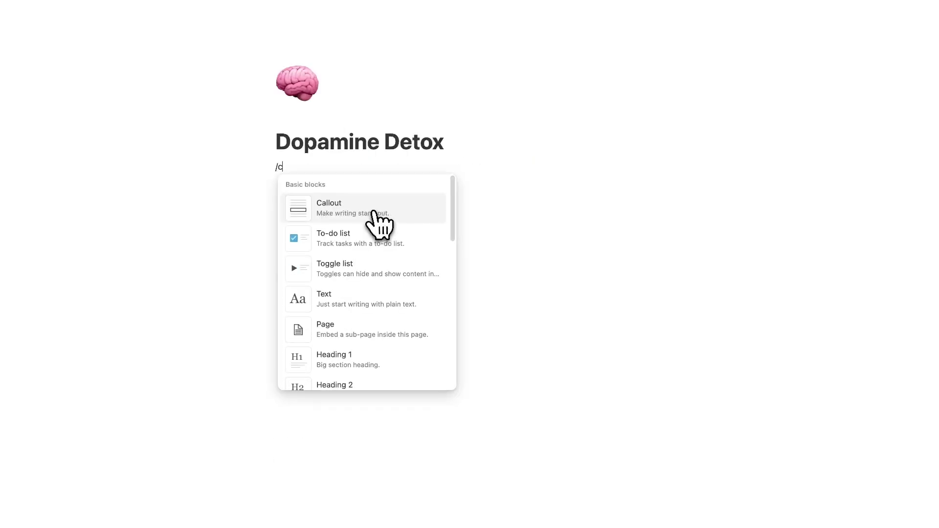
# Insert a new blank calendar database, showing August 2024, under the Dopamine Detox title with /cale
pyautogui.write('ale')
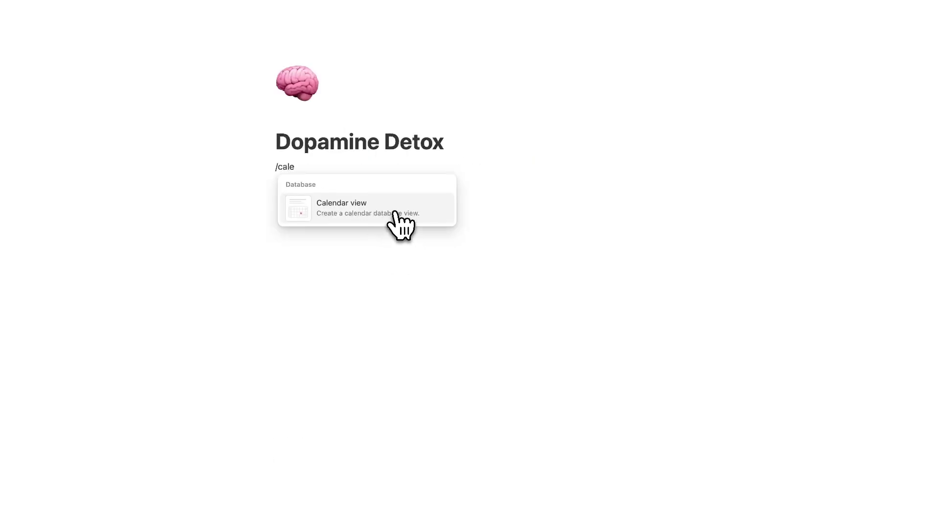
pyautogui.click(397, 216)
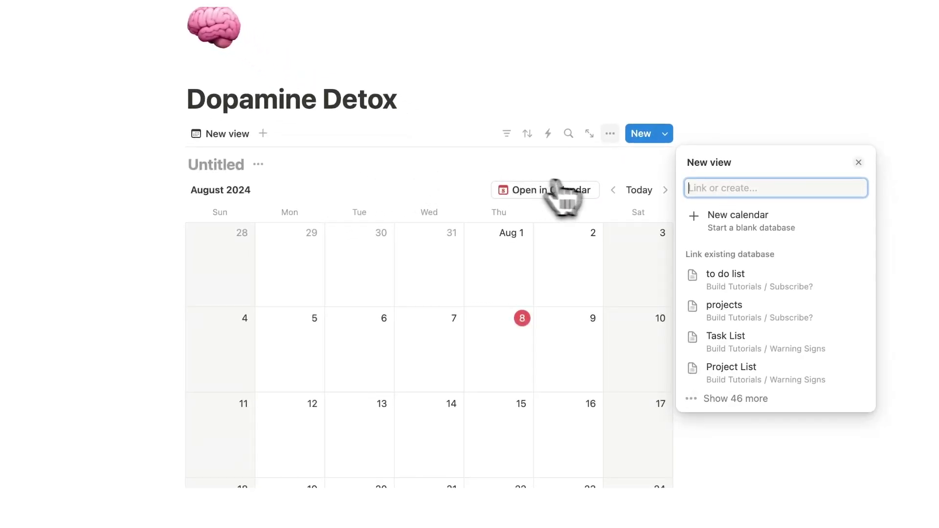
pyautogui.click(716, 218)
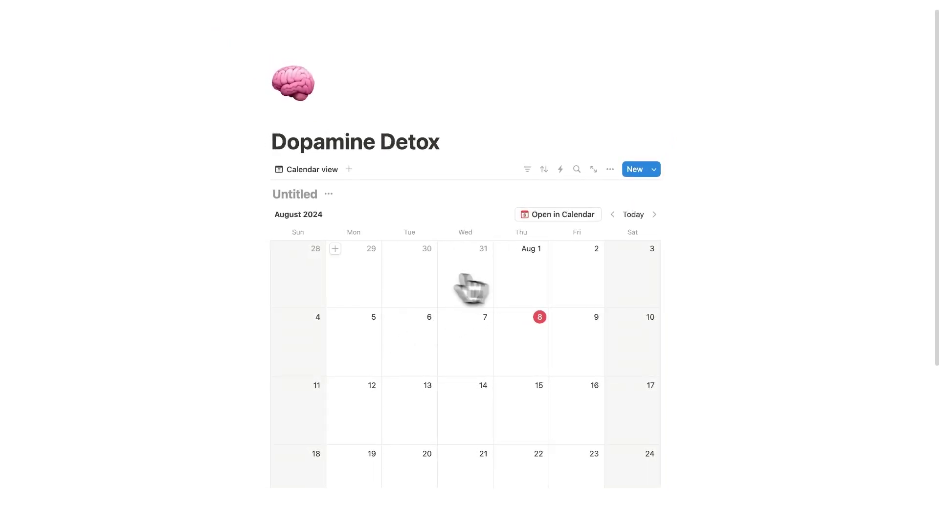
# Create a Detox entry on August 6 with checkbox properties, including No Insta and No Online Shopping
pyautogui.click(391, 317)
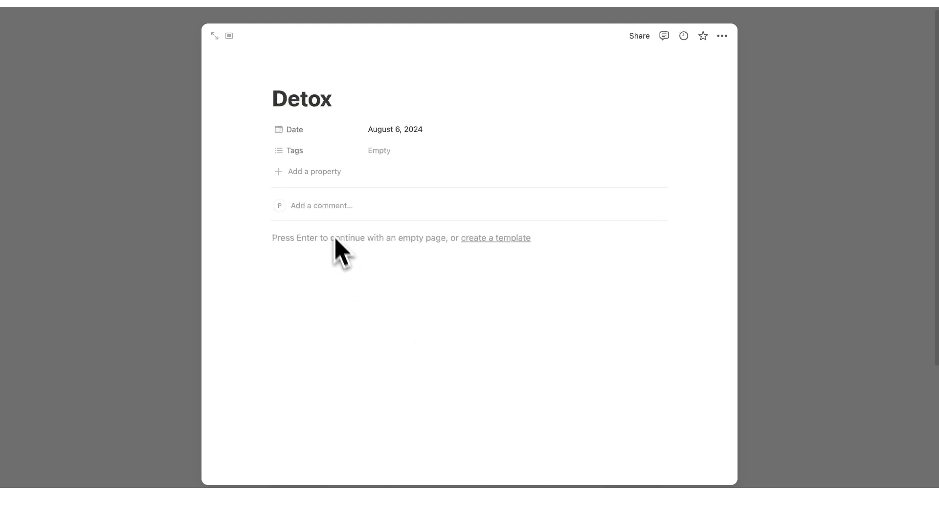
pyautogui.click(315, 172)
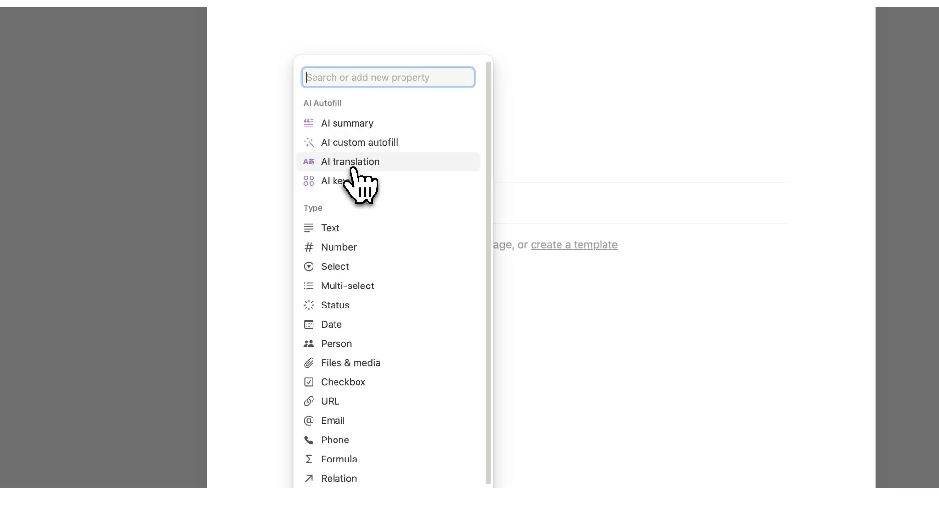
pyautogui.scroll(-2, 376, 192)
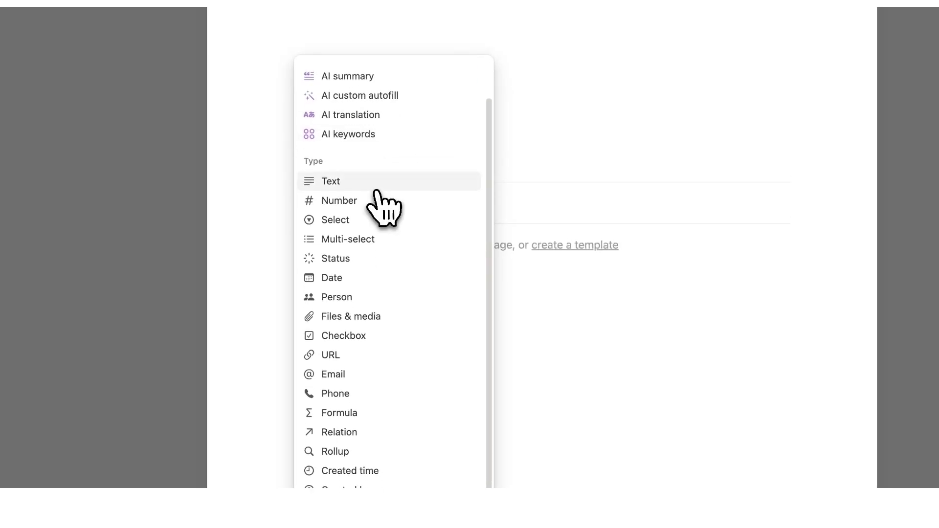
pyautogui.click(381, 336)
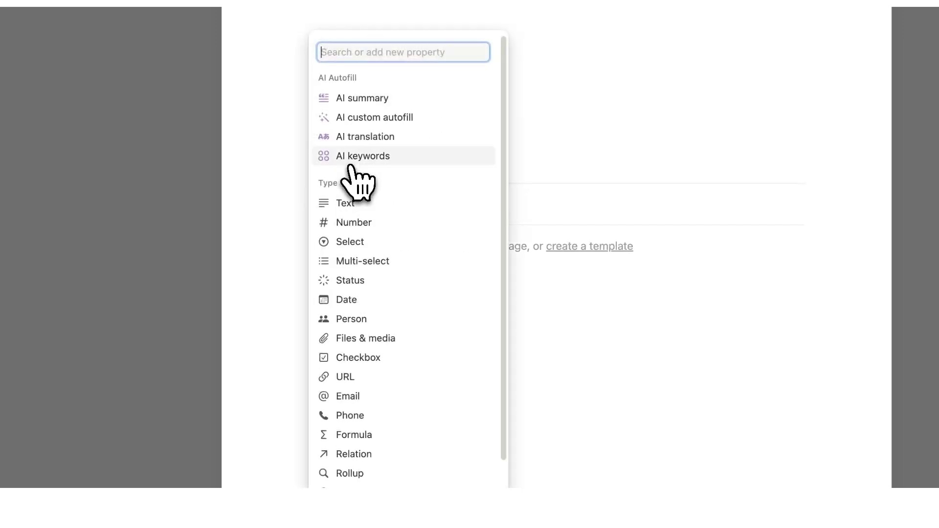
pyautogui.click(376, 357)
pyautogui.write('No Insta')
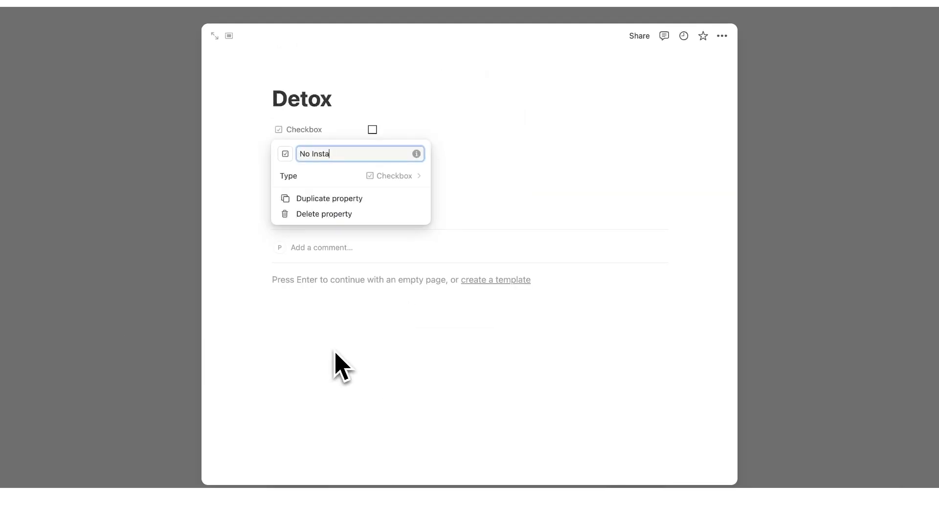
pyautogui.click(409, 367)
pyautogui.write('No Online Shoppi...')
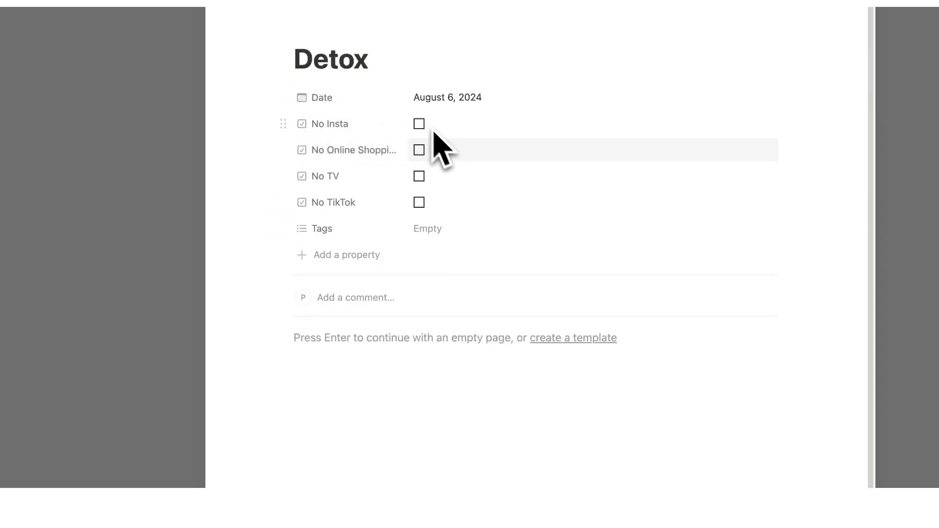
# Delete the Tags property from the Detox entry
pyautogui.click(283, 228)
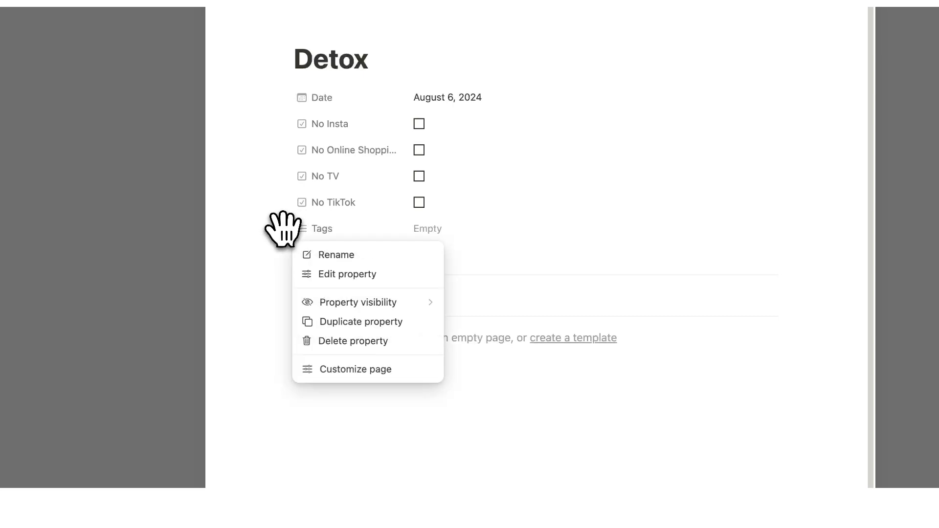
pyautogui.click(338, 341)
pyautogui.click(483, 269)
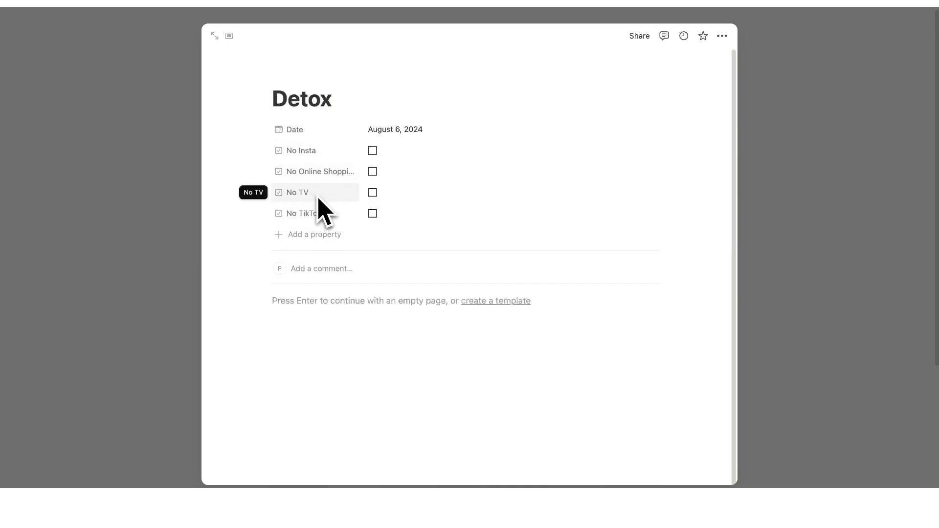
# Leave the No TV checkbox unticked, add no further property, and close the Detox entry
pyautogui.click(372, 193)
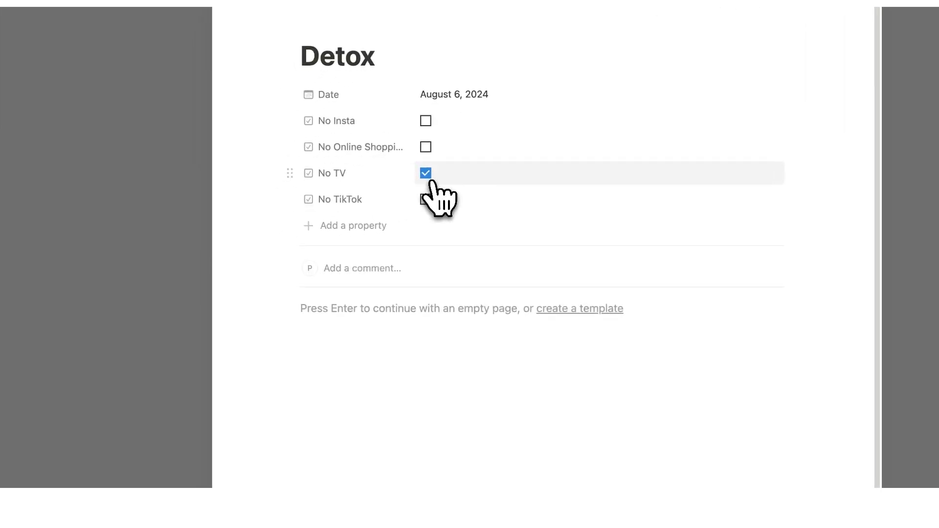
pyautogui.click(426, 175)
pyautogui.click(364, 226)
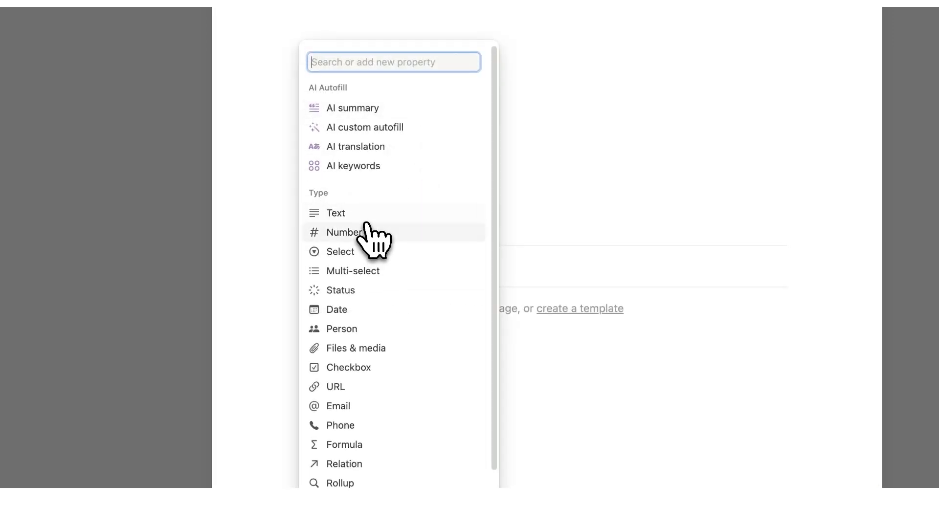
pyautogui.click(278, 151)
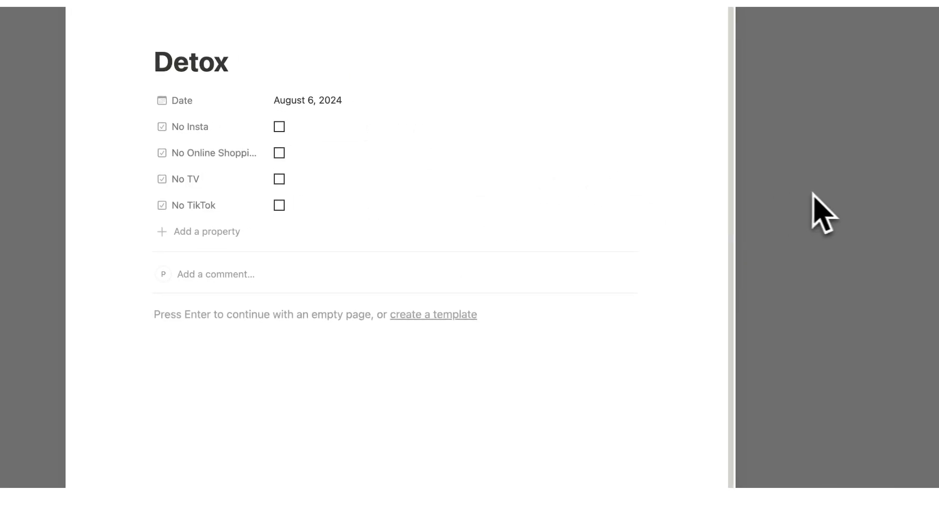
pyautogui.click(813, 195)
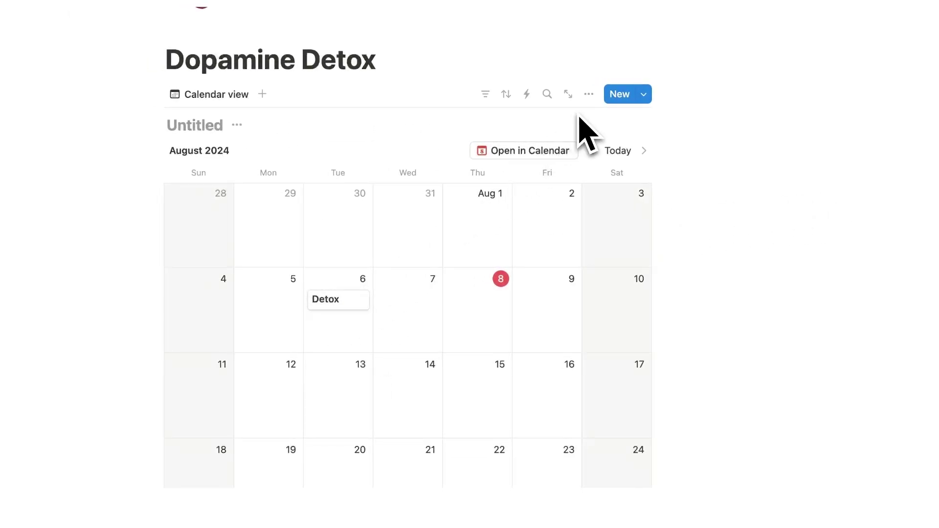
# Show No Insta, No Online Shopping, No TV and No TikTok on the calendar cards
pyautogui.click(589, 94)
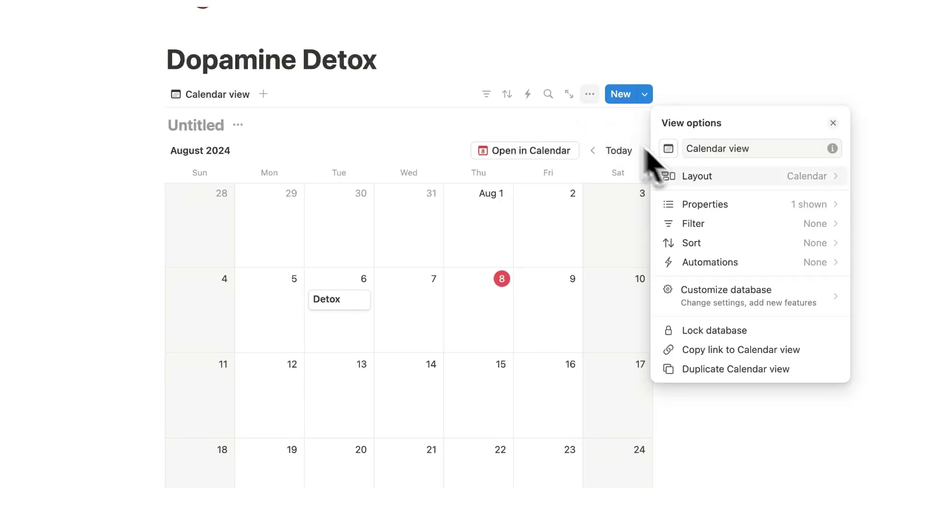
pyautogui.click(736, 203)
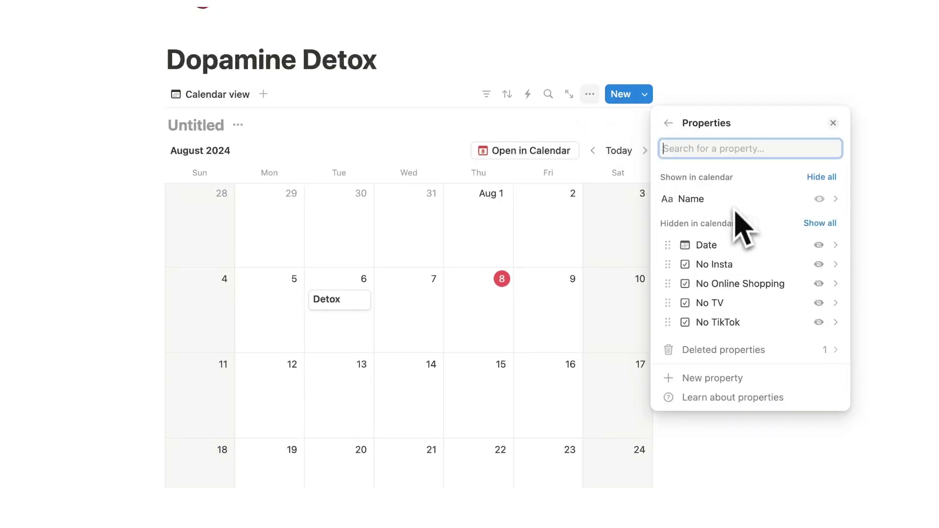
pyautogui.click(819, 264)
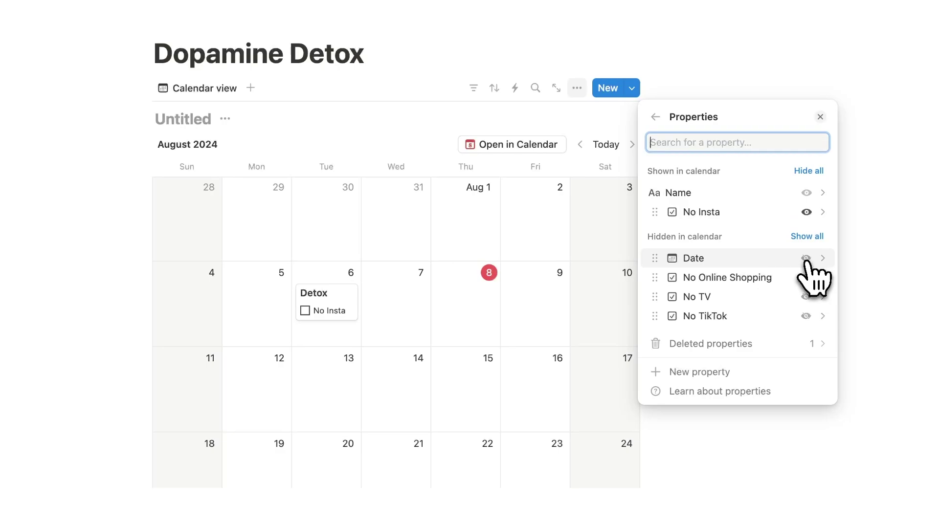
pyautogui.click(806, 278)
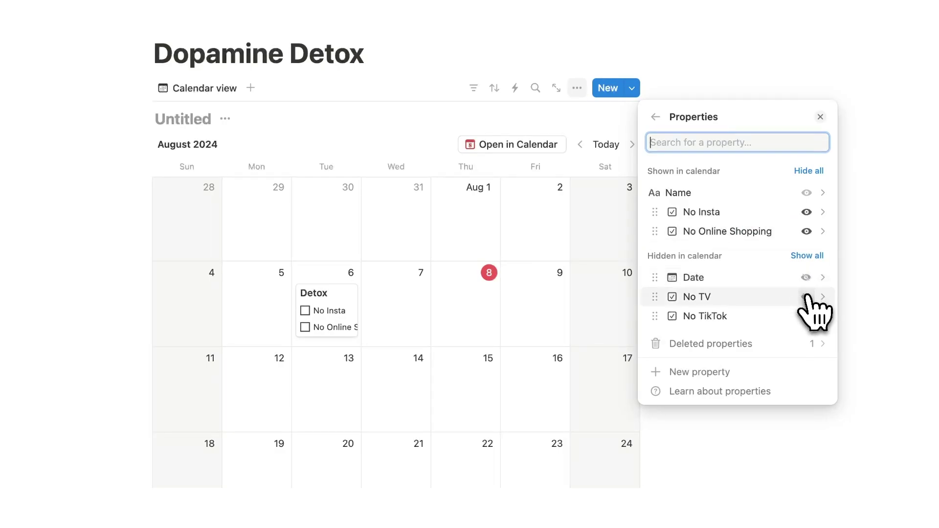
pyautogui.click(806, 296)
pyautogui.click(806, 315)
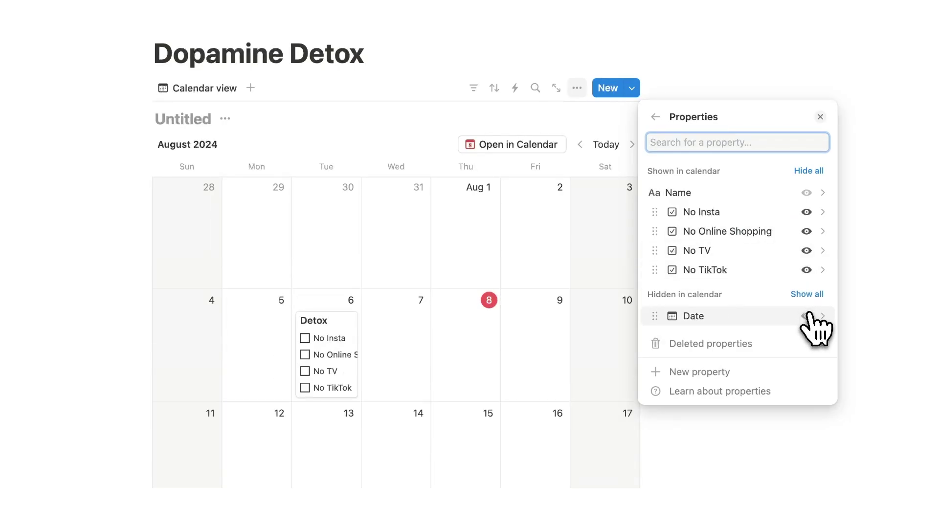
pyautogui.click(405, 331)
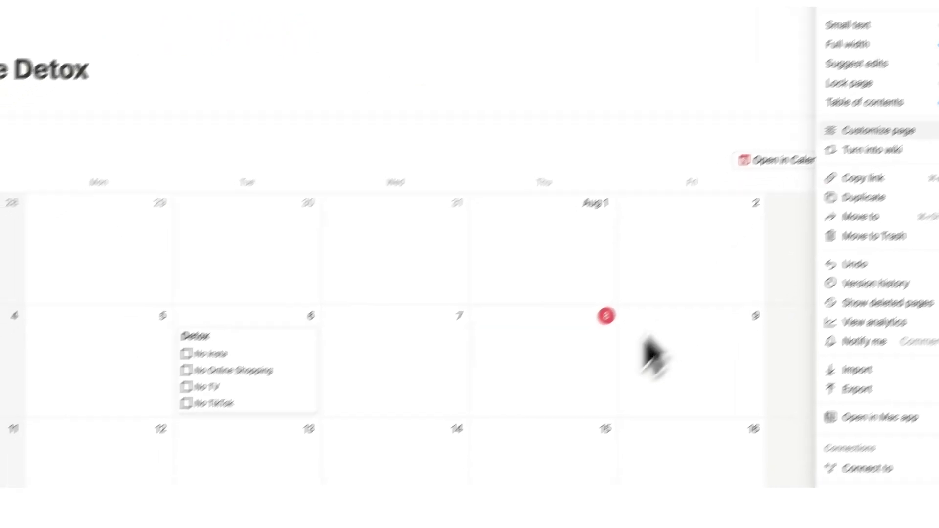
# Make the page full width and scroll down to the Detox card
pyautogui.click(653, 354)
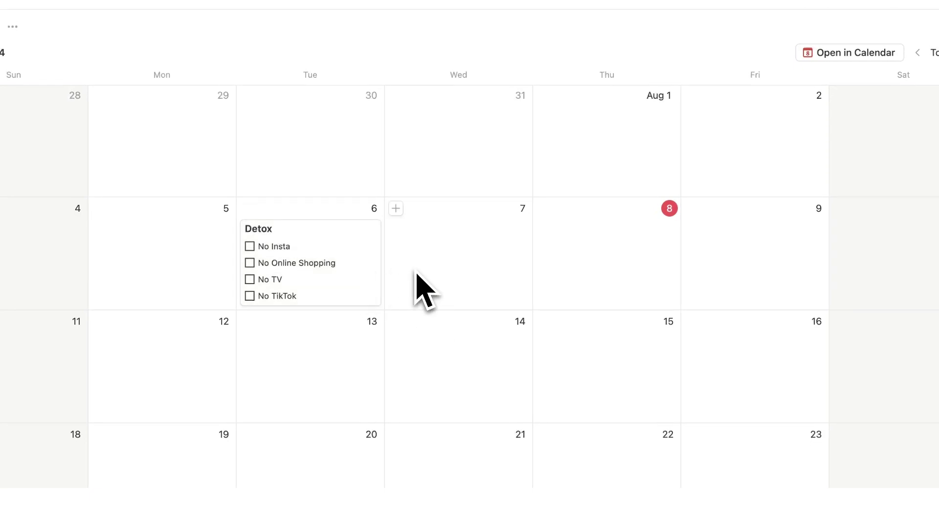
pyautogui.scroll(-1, 415, 276)
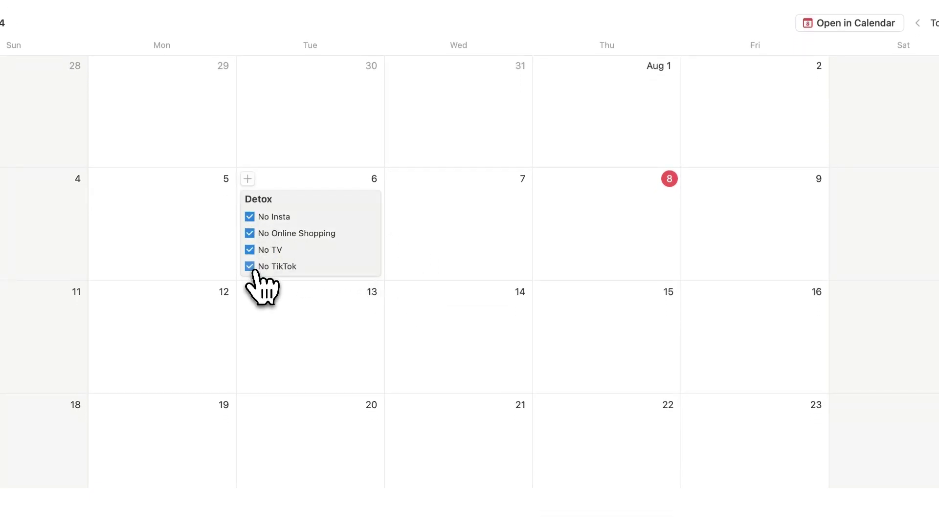
pyautogui.scroll(-1, 447, 252)
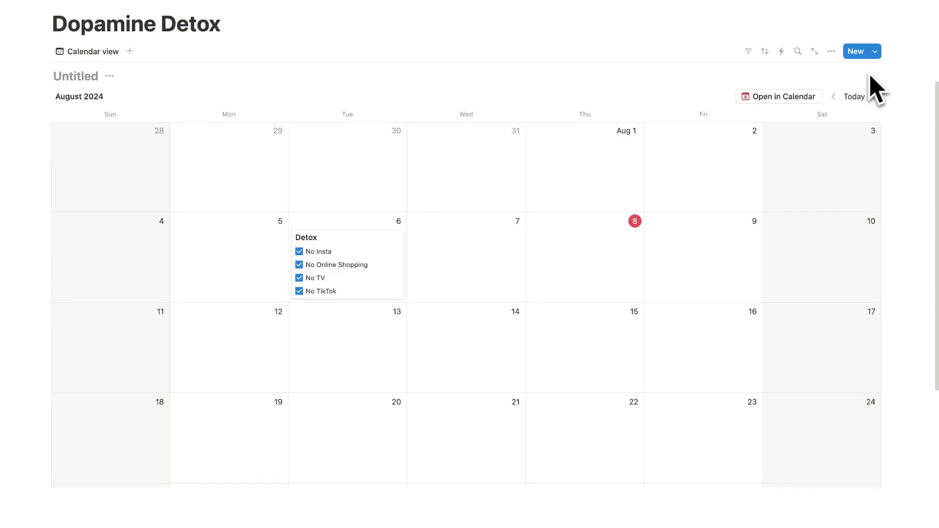
# Create a Detox entry template and leave its Repeat setting unset
pyautogui.click(874, 51)
pyautogui.click(795, 137)
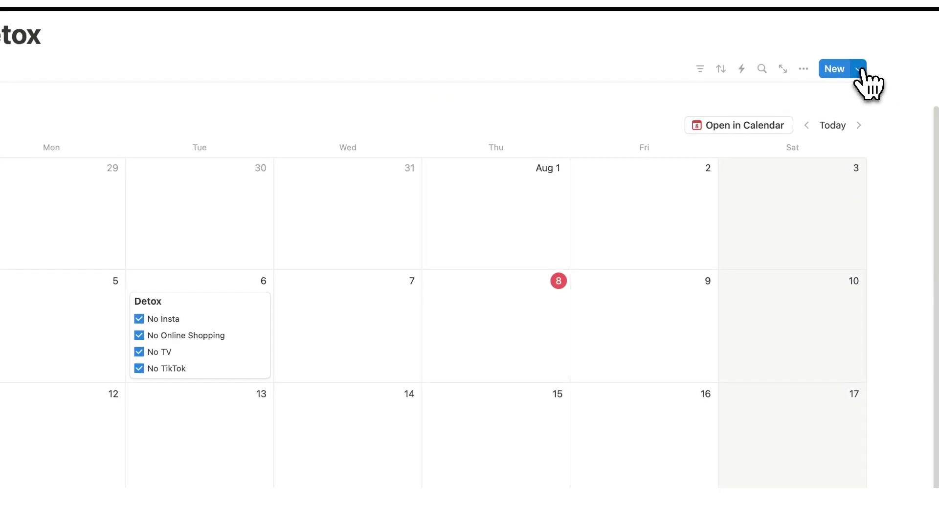
pyautogui.click(874, 52)
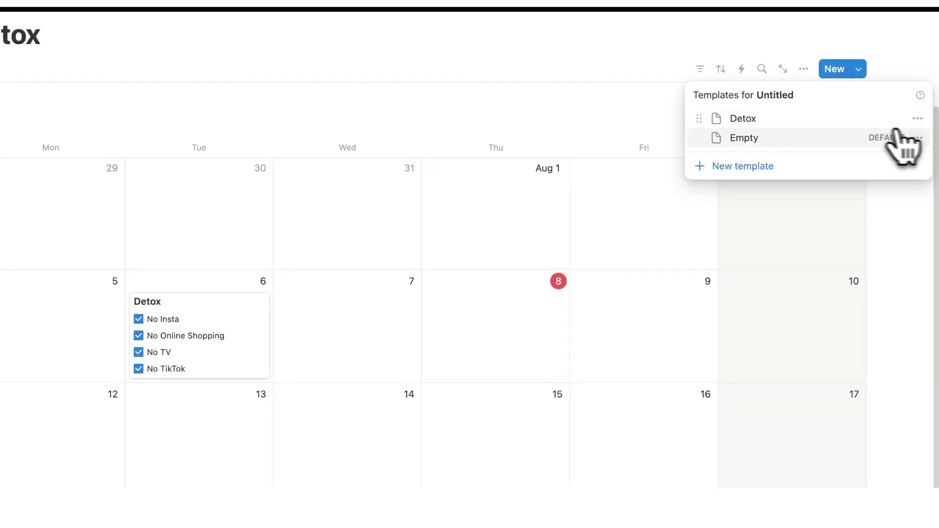
pyautogui.click(918, 119)
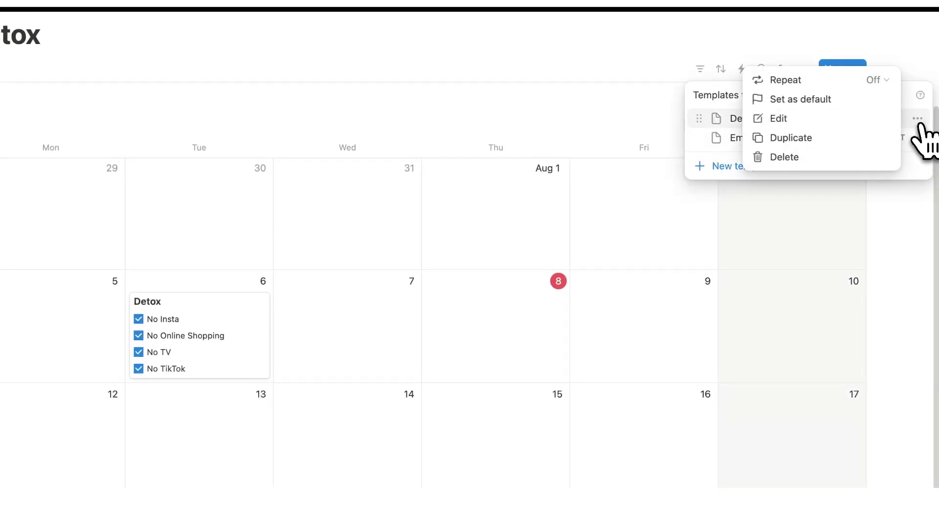
pyautogui.click(874, 80)
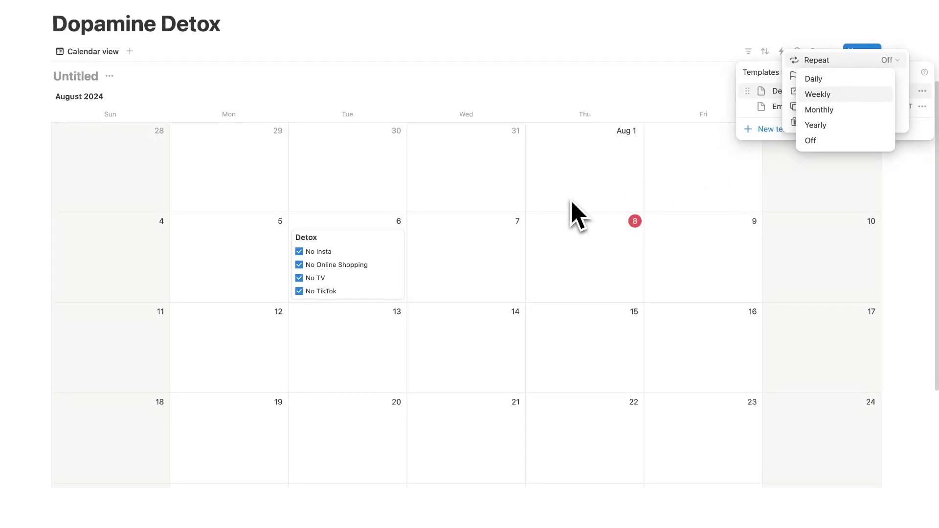
pyautogui.press('Escape')
# Duplicate the Detox card from August 6 onto August 7 and 8, then tick No Insta on the 7th
pyautogui.press('Escape')
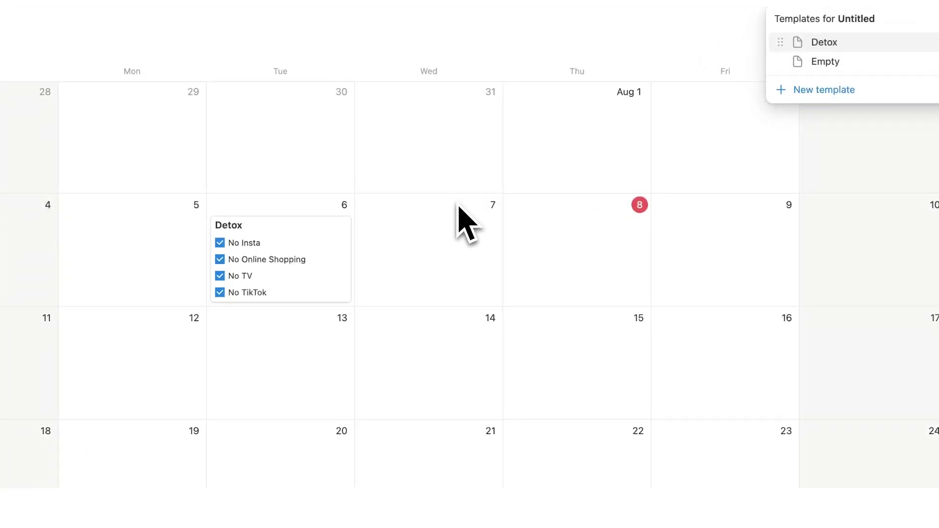
pyautogui.press('Escape')
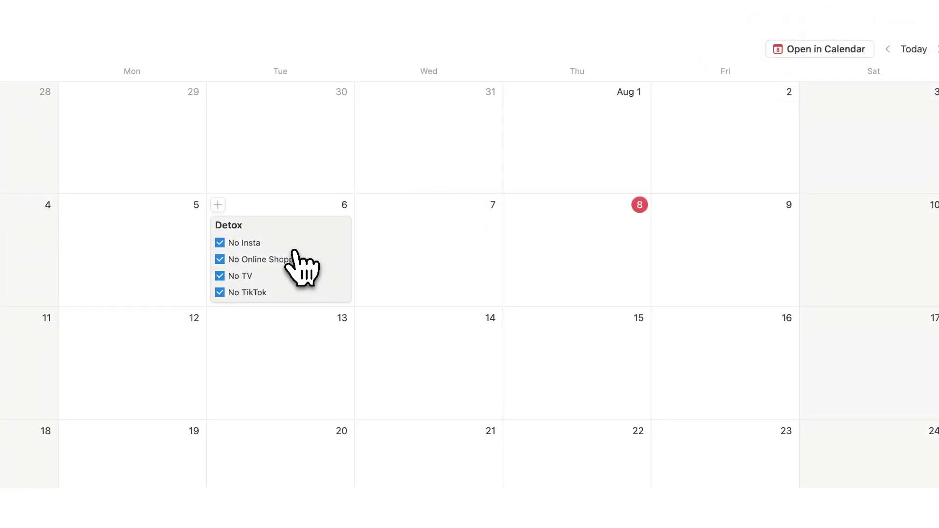
pyautogui.moveTo(294, 250); pyautogui.dragTo(431, 265)
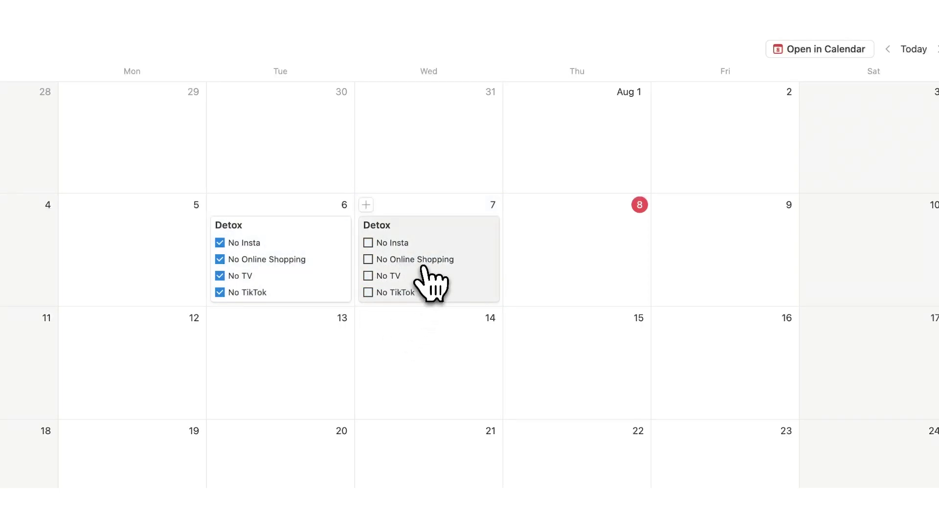
pyautogui.moveTo(423, 267); pyautogui.dragTo(721, 273)
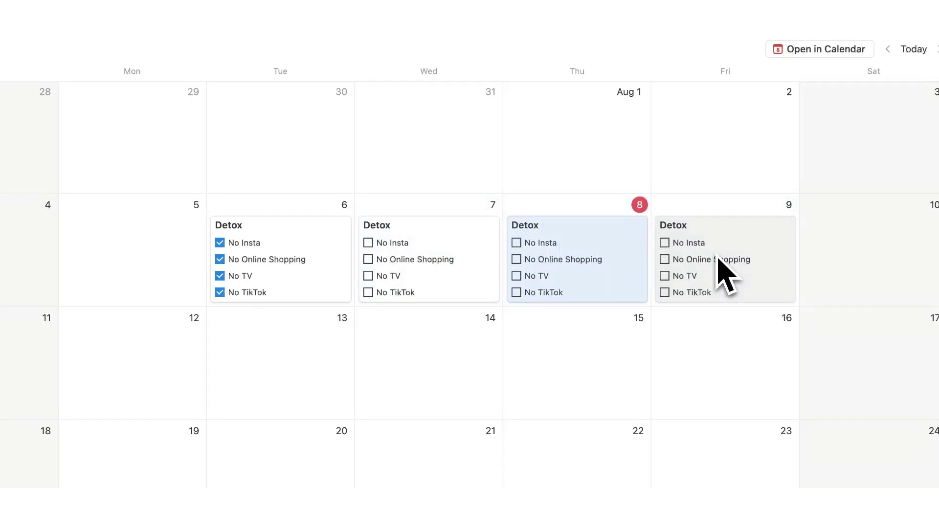
pyautogui.click(358, 251)
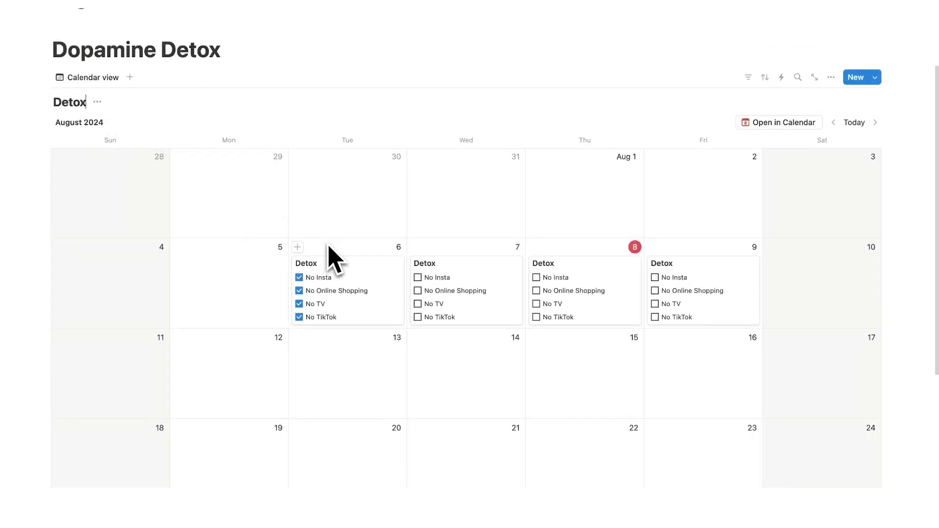
# Open the Detox database as its own page and add empty lines below the title
pyautogui.click(97, 102)
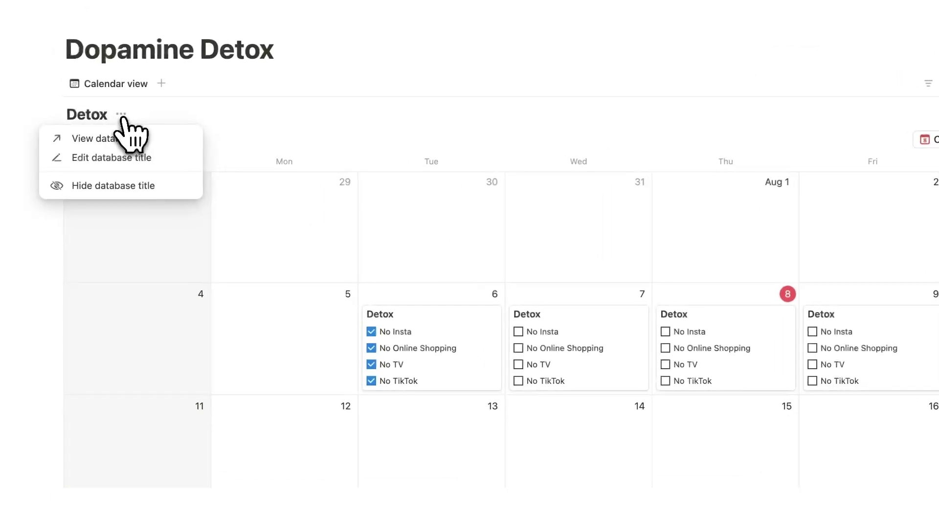
pyautogui.click(128, 139)
pyautogui.scroll(-8, 430, 211)
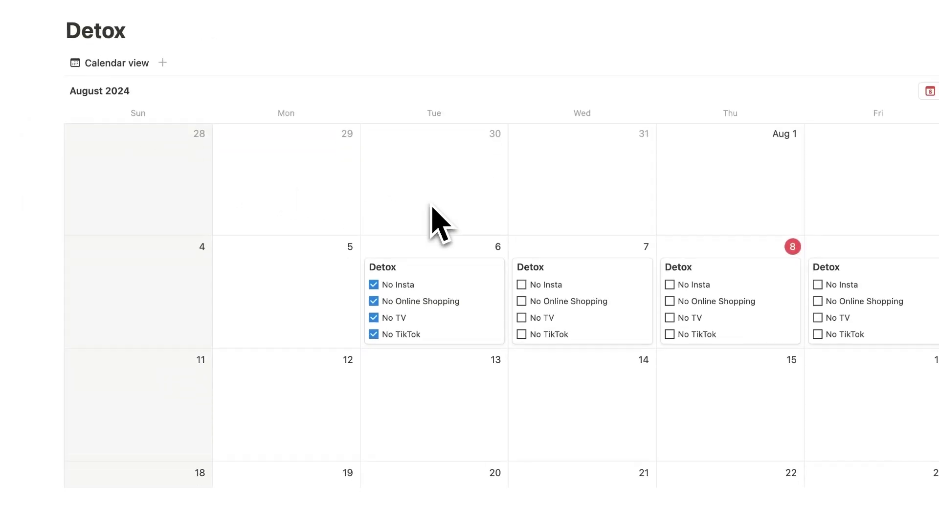
pyautogui.scroll(-15, 434, 208)
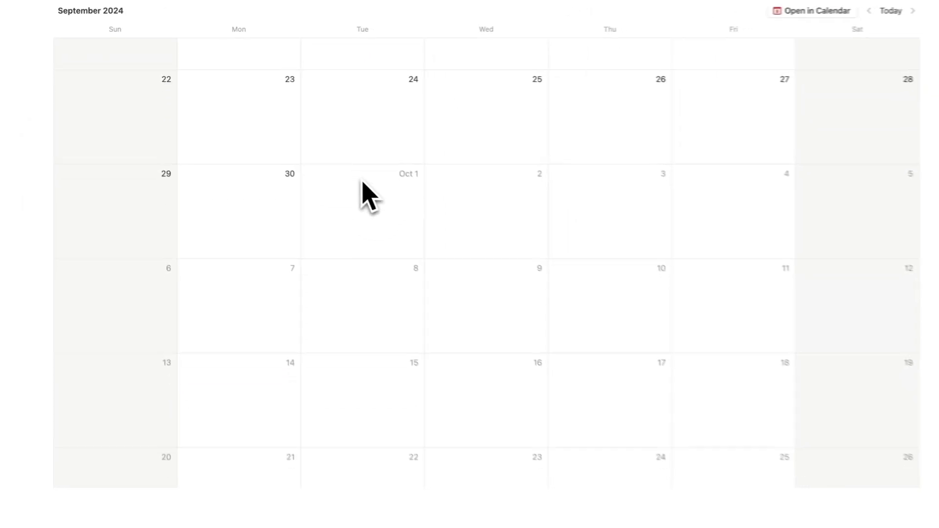
pyautogui.scroll(20, 348, 184)
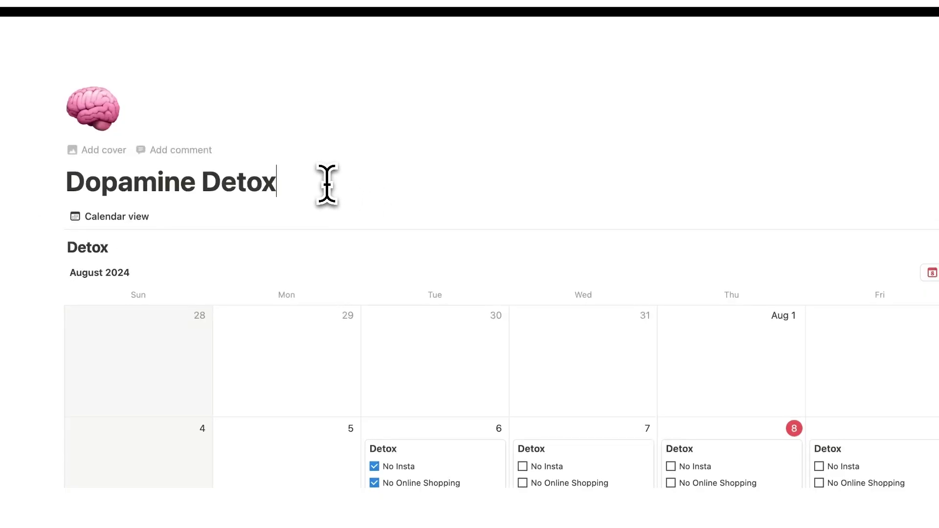
pyautogui.press('Return')
pyautogui.press('Return')
pyautogui.press('Return')
pyautogui.press('Up')
pyautogui.press('Up')
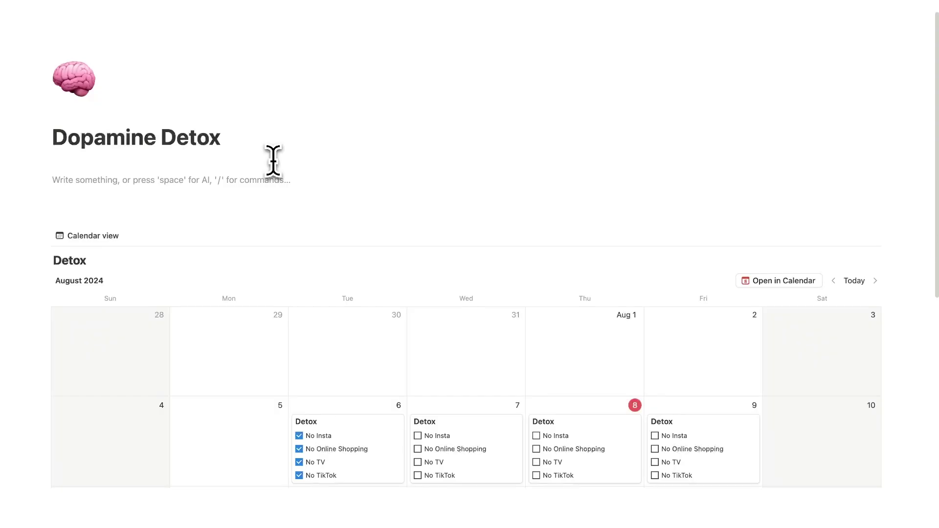
# Insert a new blank calendar database via /cale and name it Tasks
pyautogui.write('/cale')
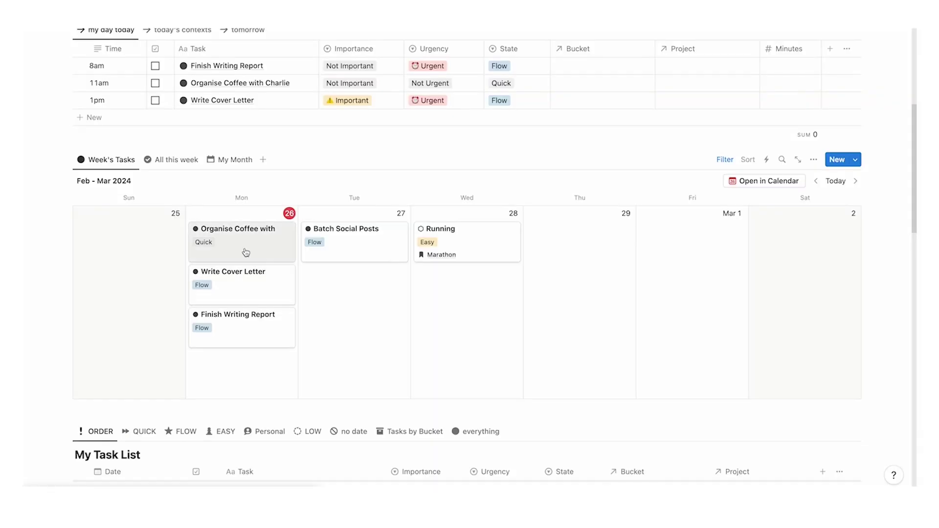
pyautogui.click(246, 252)
pyautogui.click(132, 196)
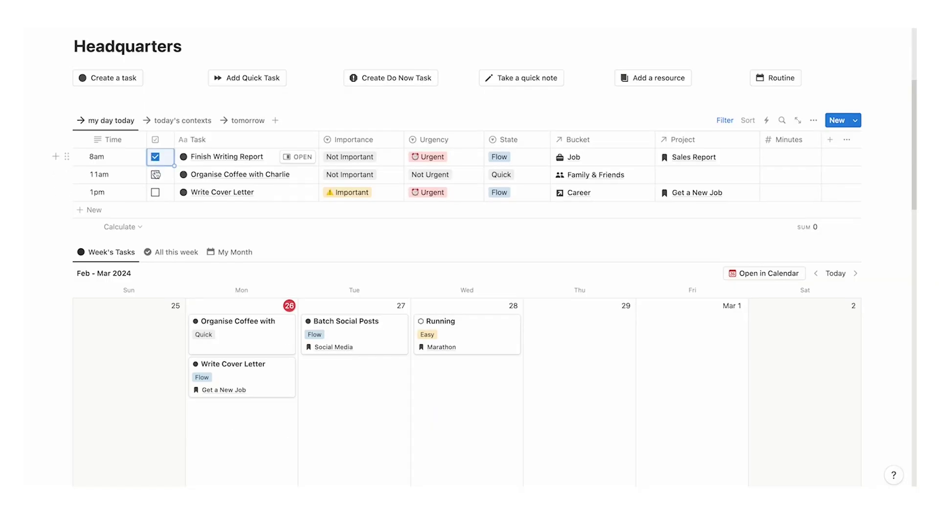
pyautogui.click(156, 175)
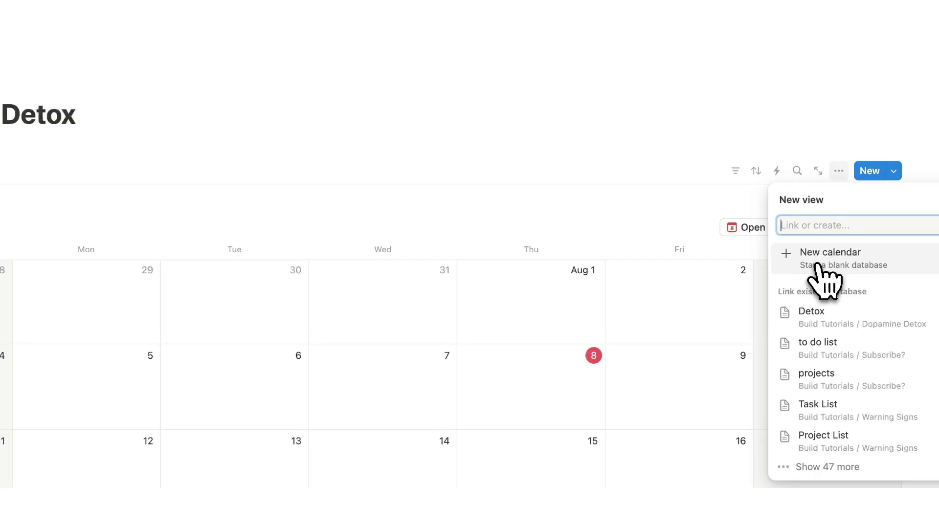
pyautogui.click(827, 279)
pyautogui.write('T')
pyautogui.write('ask')
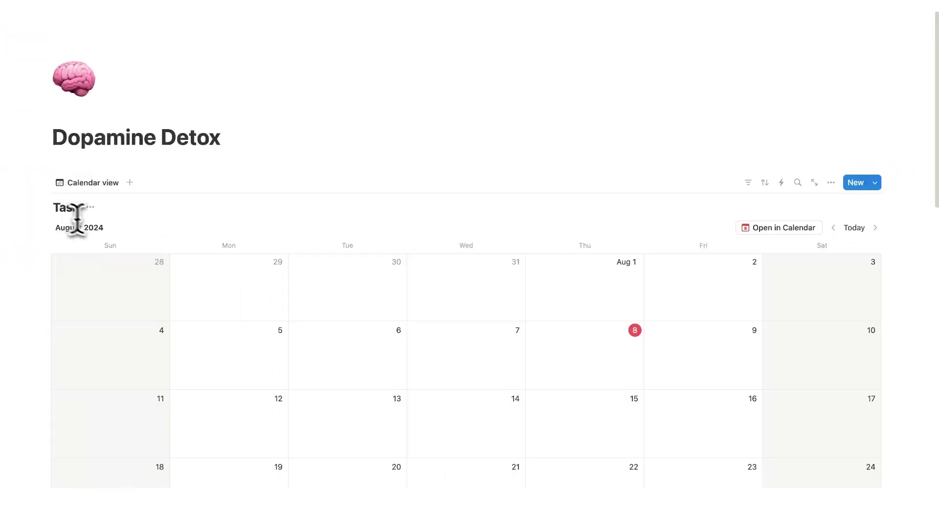
pyautogui.write('s')
pyautogui.scroll(-2, 203, 300)
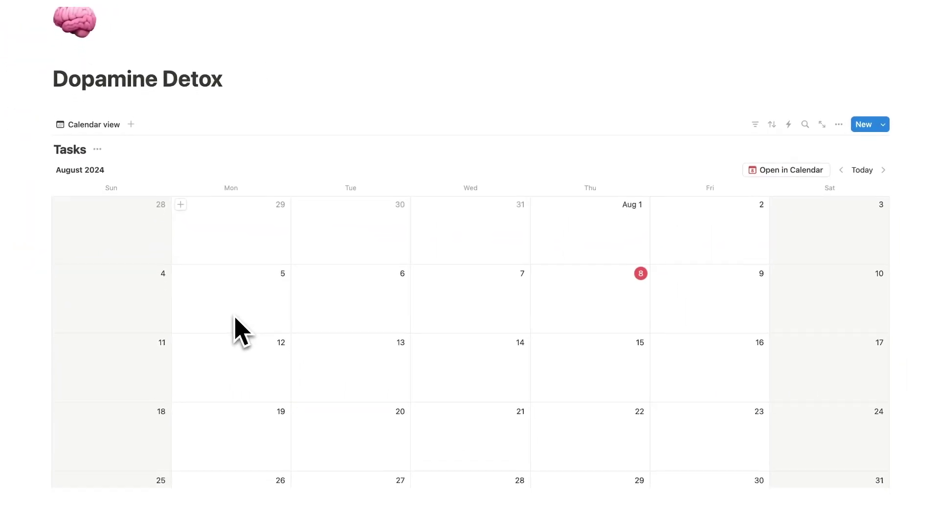
pyautogui.scroll(-1, 234, 320)
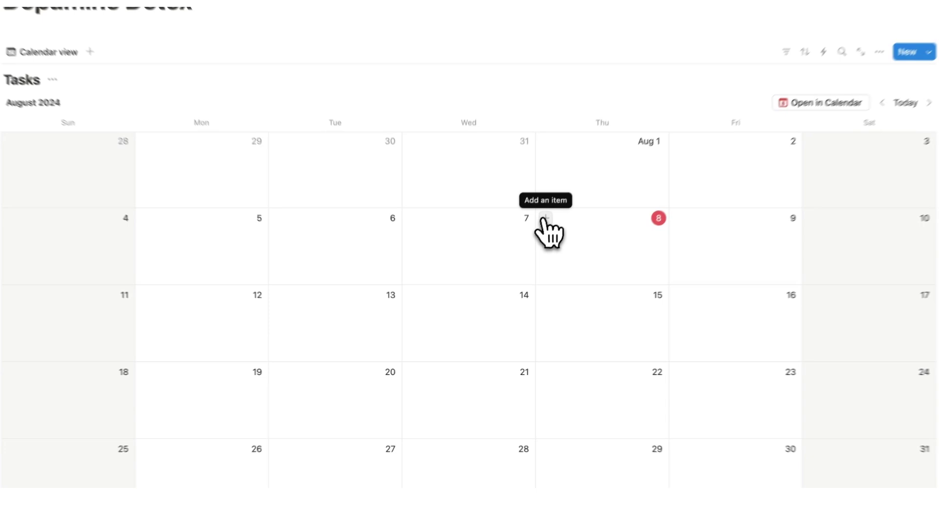
# Add a Write Report task on August 8 with a Done checkbox property
pyautogui.click(535, 234)
pyautogui.write('Write Report')
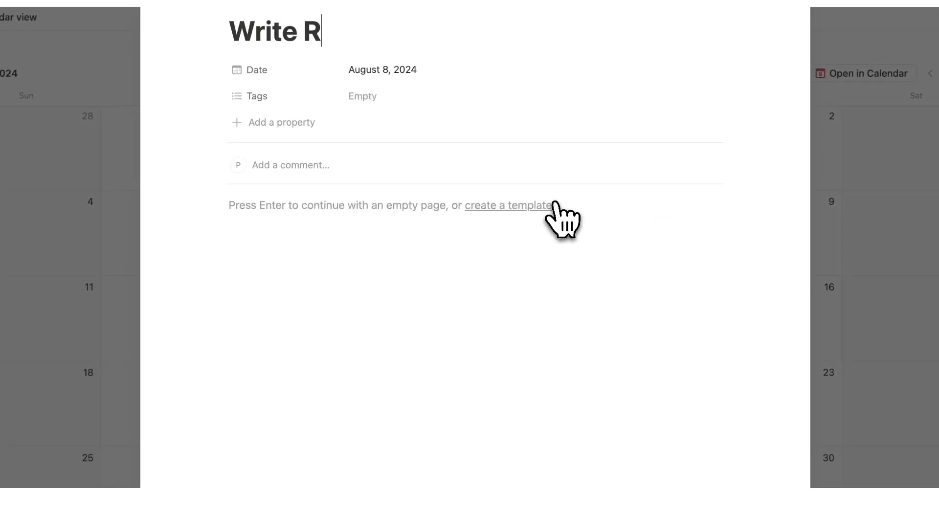
pyautogui.click(247, 124)
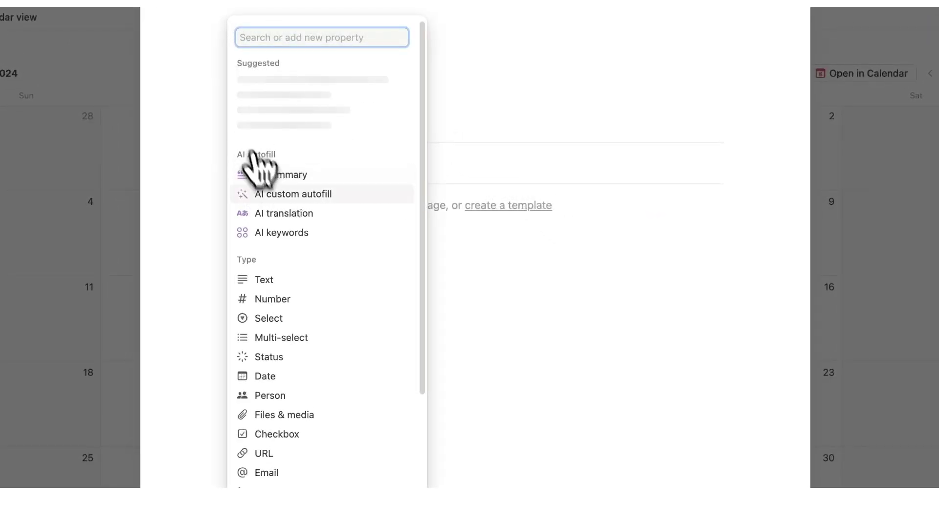
pyautogui.click(304, 435)
pyautogui.write('Done')
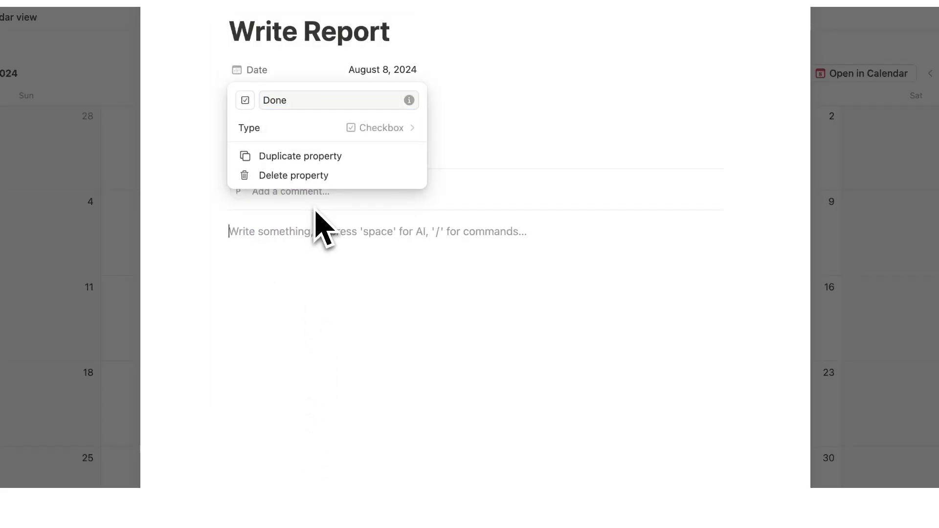
pyautogui.press('Escape')
pyautogui.press('Escape')
# Show the Done property on the Tasks calendar cards
pyautogui.click(926, 16)
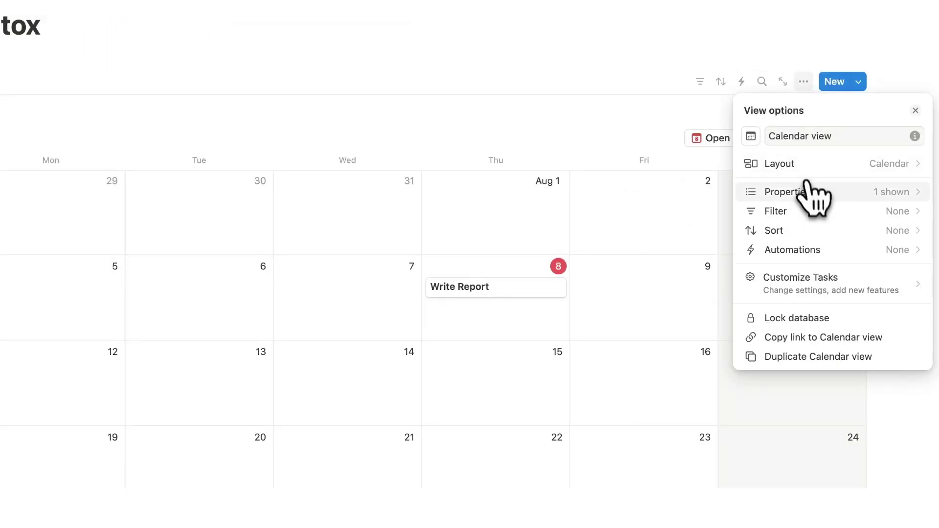
pyautogui.click(808, 191)
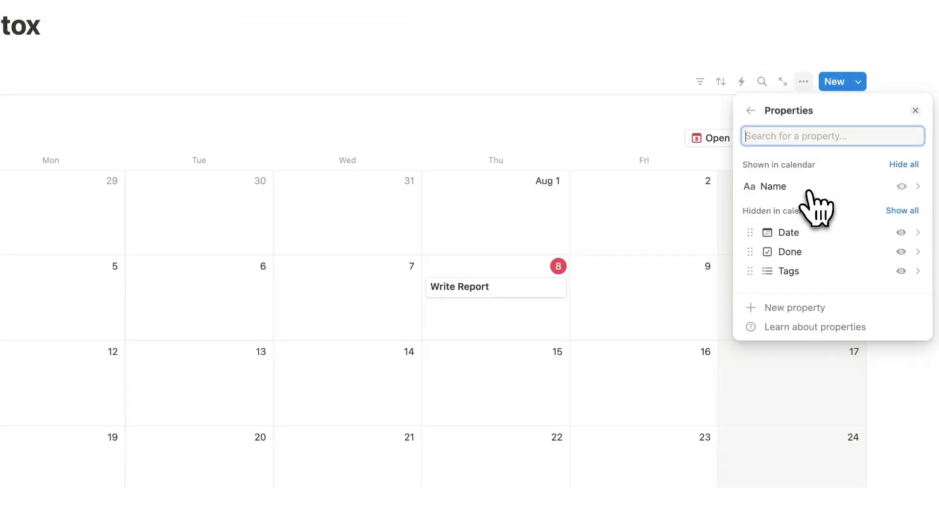
pyautogui.click(902, 252)
pyautogui.click(656, 250)
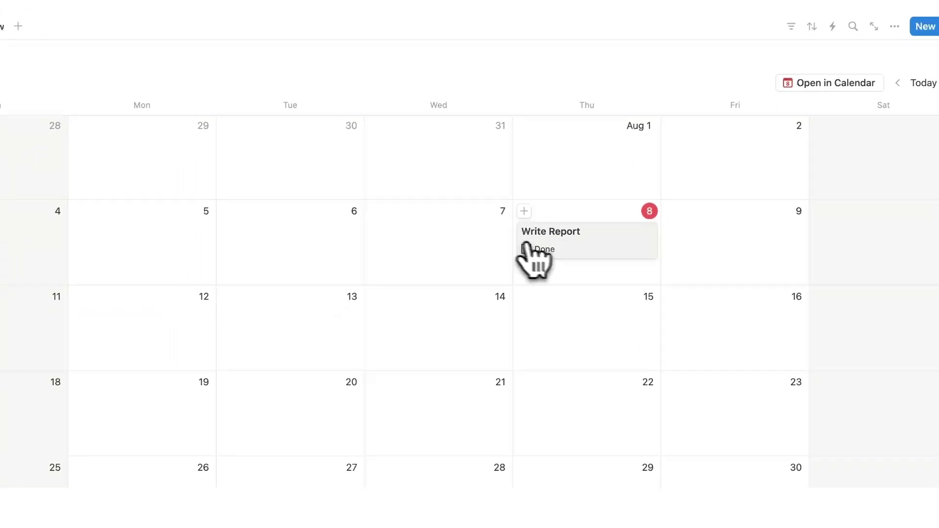
# Tick Done on Write Report and add August 6 tasks such as Read 30 Minutes
pyautogui.click(526, 248)
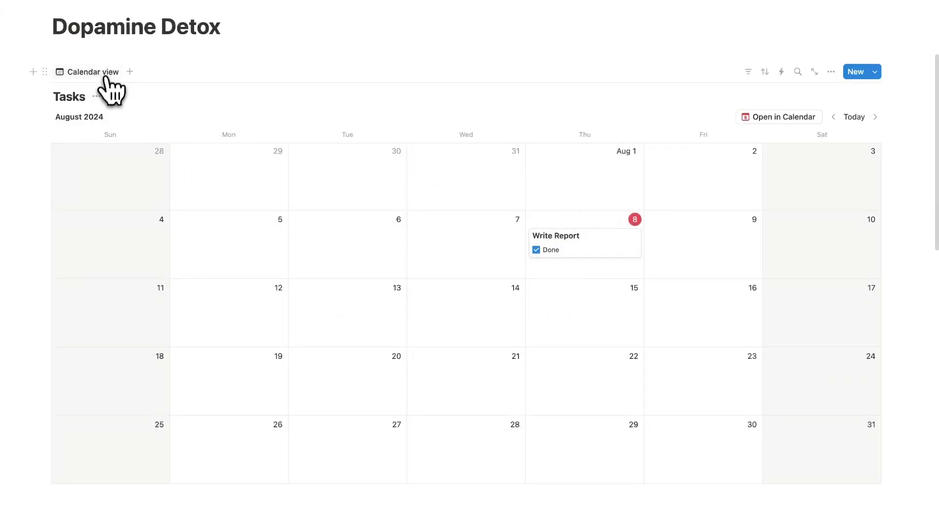
pyautogui.scroll(-10, 365, 137)
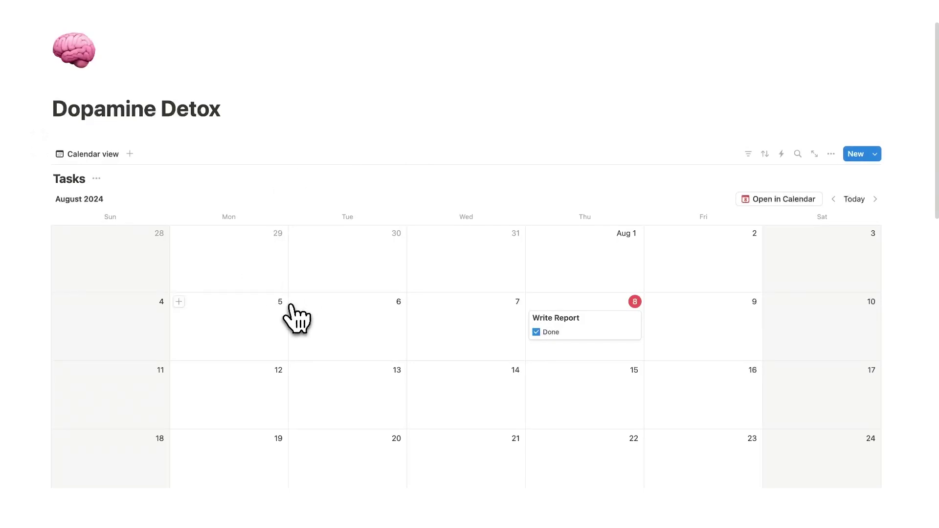
pyautogui.click(298, 301)
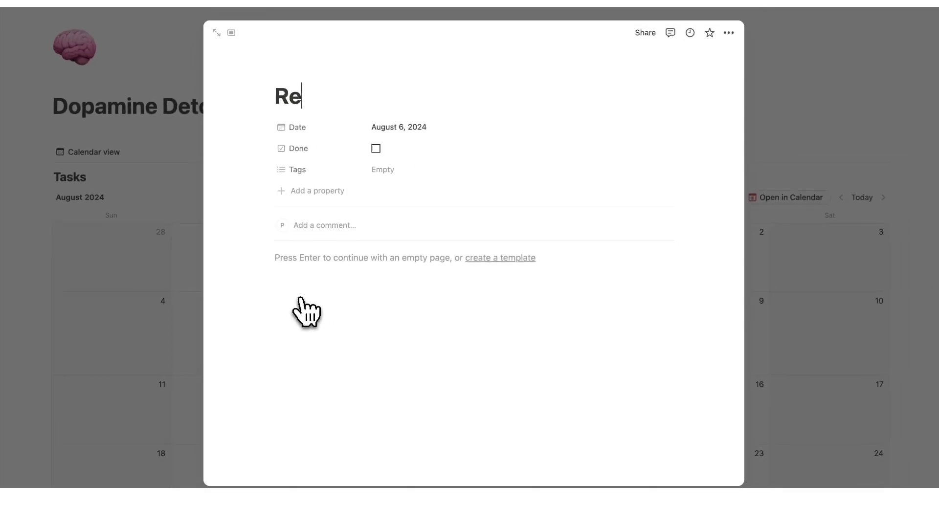
pyautogui.write('ad 30 Minutes')
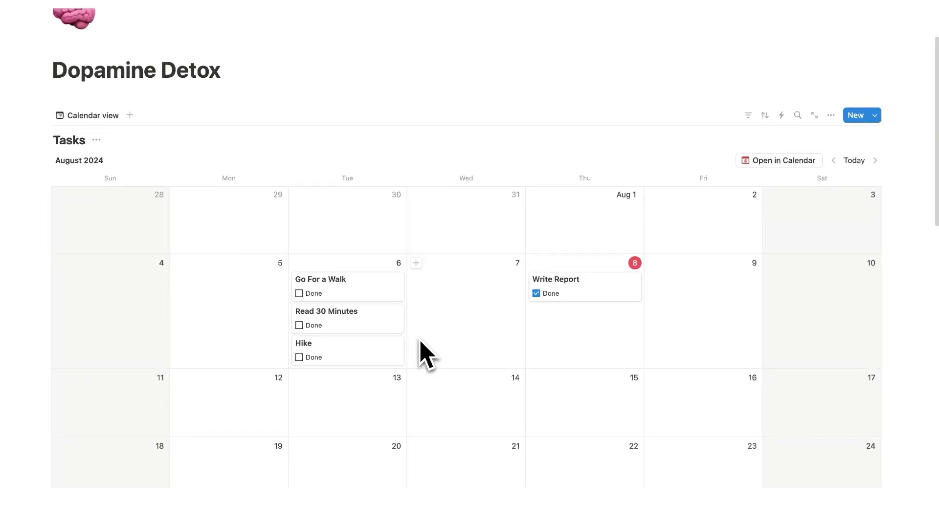
# Duplicate Go For a Walk and Read 30 Minutes on August 6, then add a line under the title
pyautogui.moveTo(376, 298); pyautogui.dragTo(411, 333)
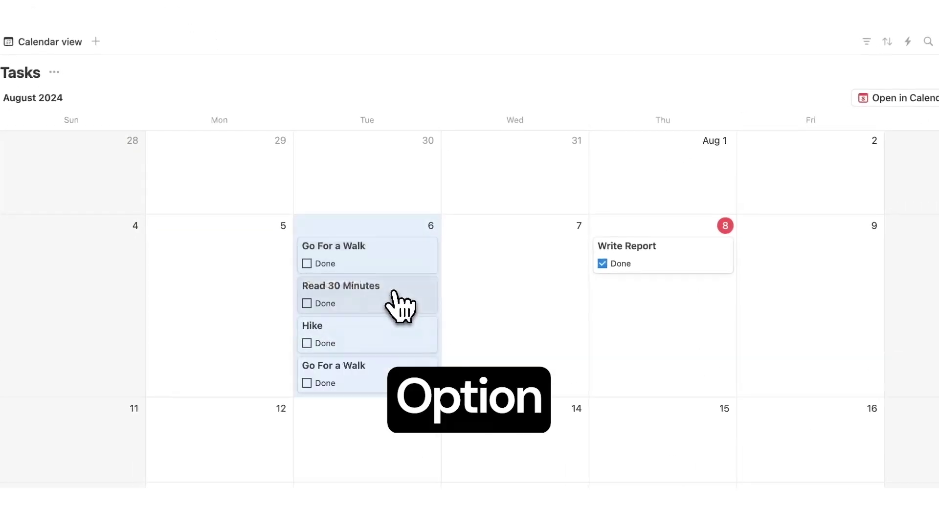
pyautogui.scroll(-2, 483, 315)
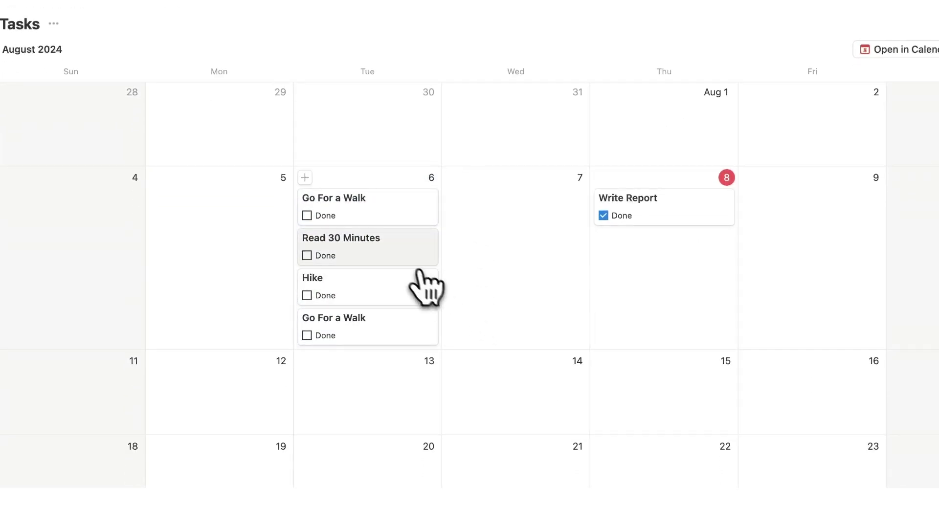
pyautogui.moveTo(418, 274); pyautogui.dragTo(404, 310)
pyautogui.moveTo(383, 266); pyautogui.dragTo(442, 278)
pyautogui.scroll(-1, 503, 283)
pyautogui.click(494, 281)
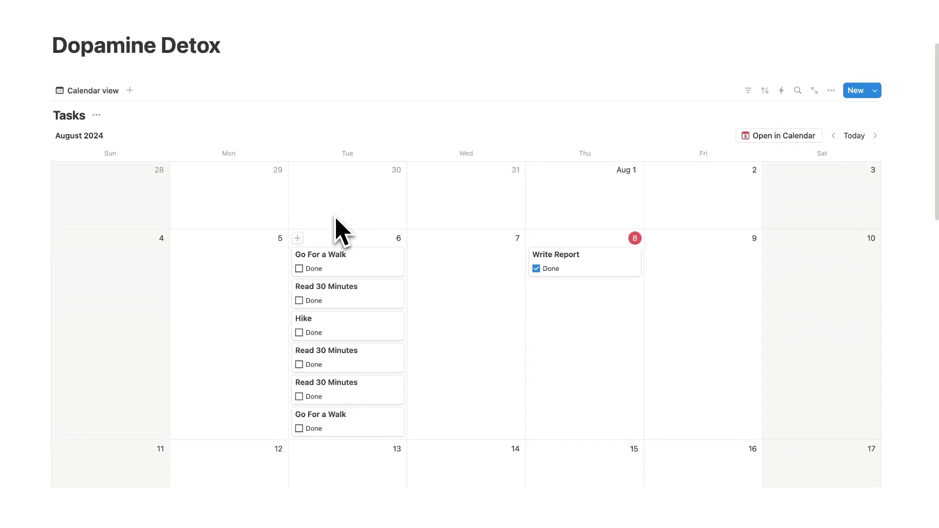
pyautogui.click(180, 71)
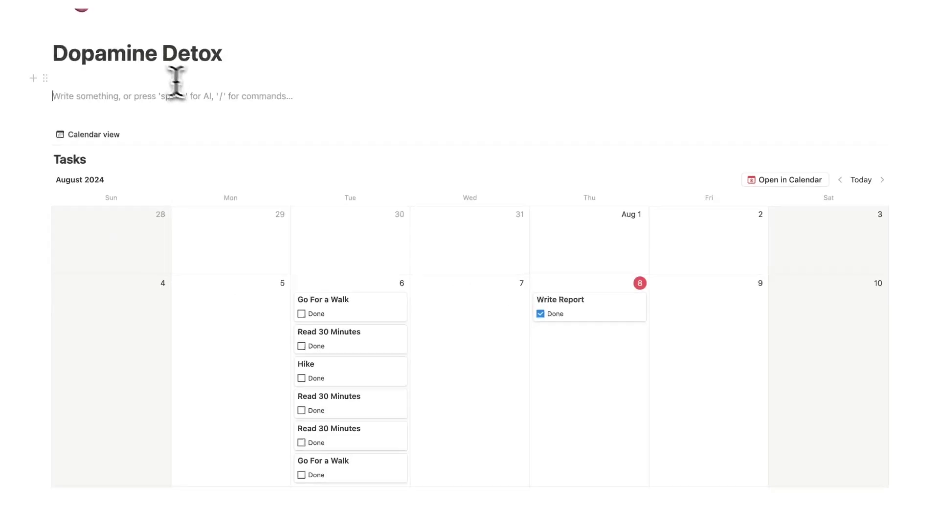
# Insert a Healthy Habits Button with a grinning smiley icon and view its action choices
pyautogui.write('/butt')
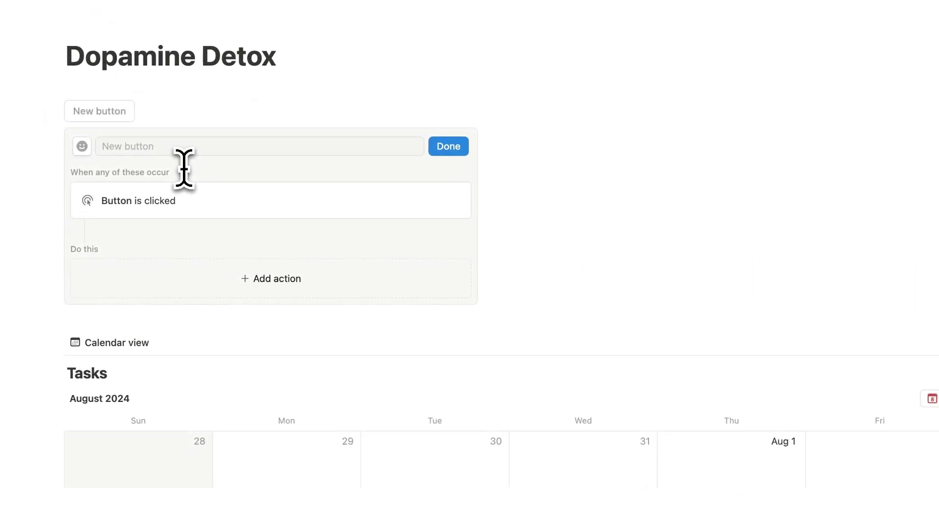
pyautogui.write('Healthy')
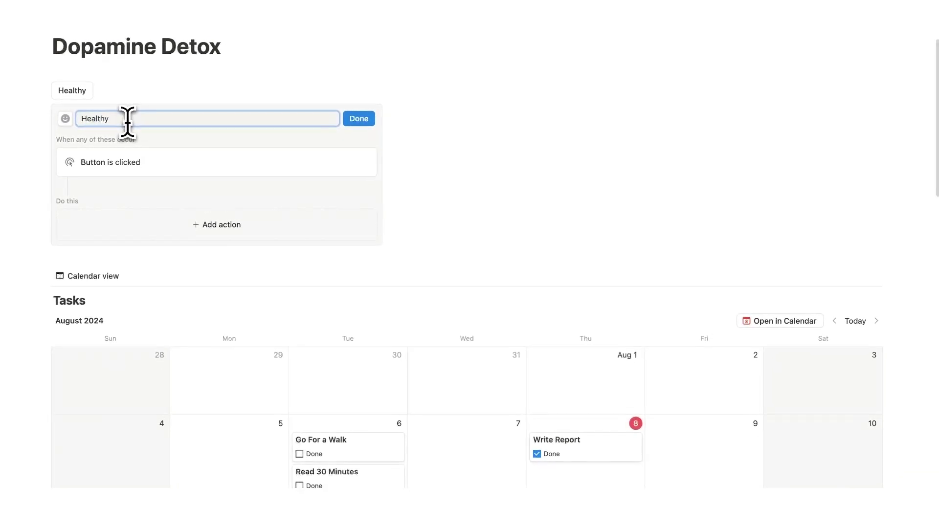
pyautogui.write(' Habits Button')
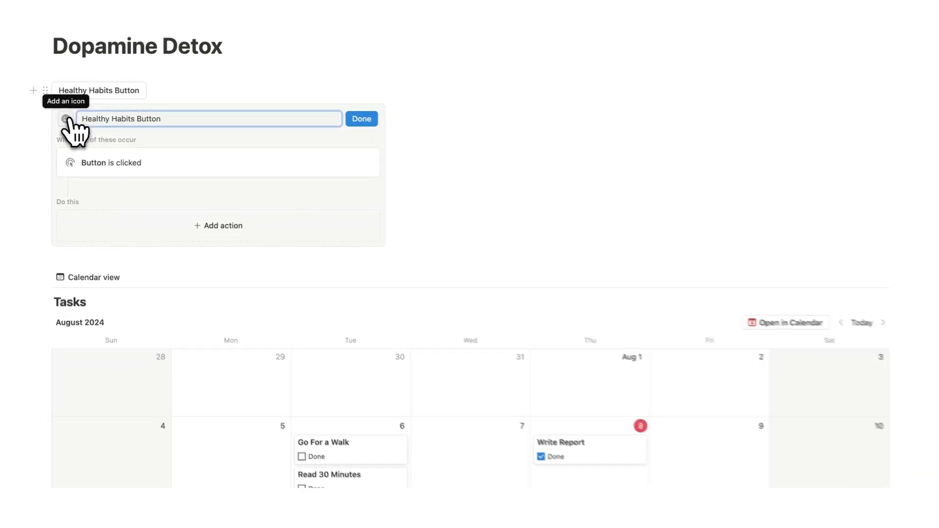
pyautogui.click(65, 118)
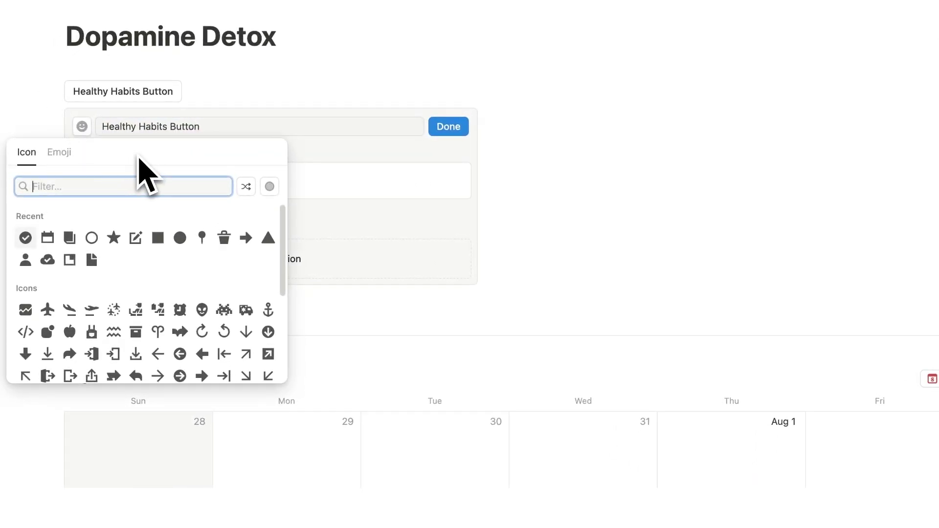
pyautogui.write('smile')
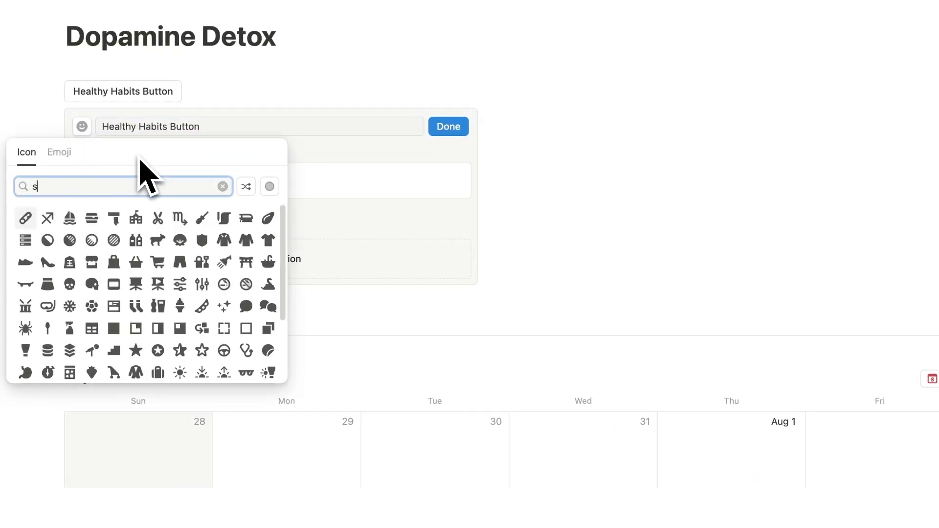
pyautogui.click(180, 218)
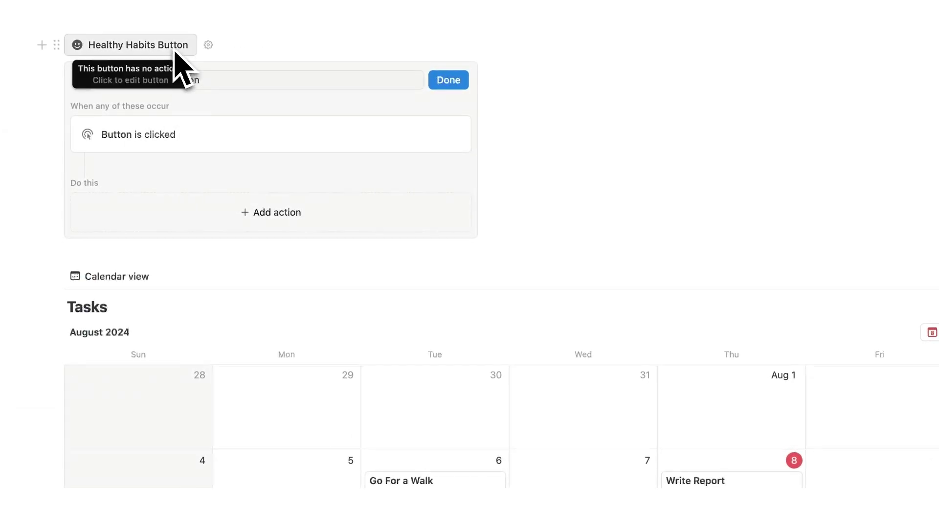
pyautogui.click(283, 215)
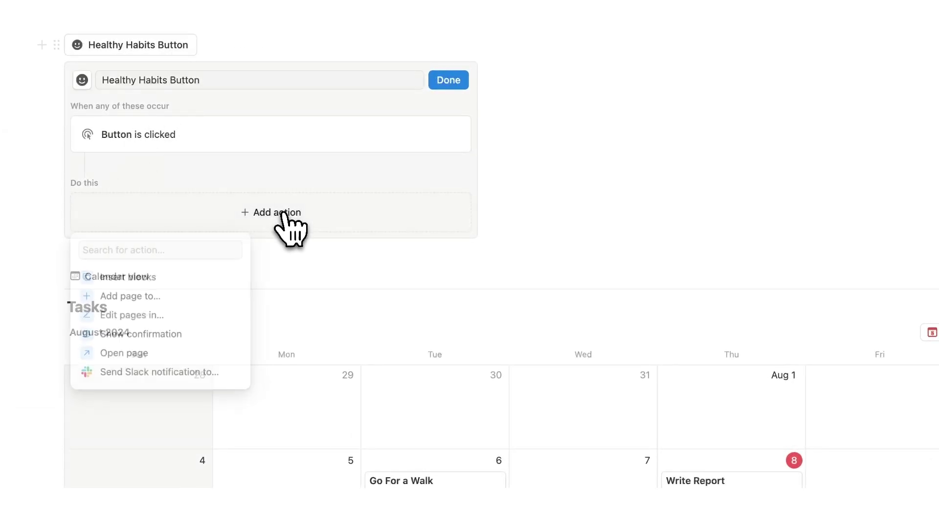
# Set the Healthy Habits Button to insert the six Aug 6 habit task cards, including Hike and Read 30 Minutes
pyautogui.click(194, 278)
pyautogui.scroll(-3, 326, 242)
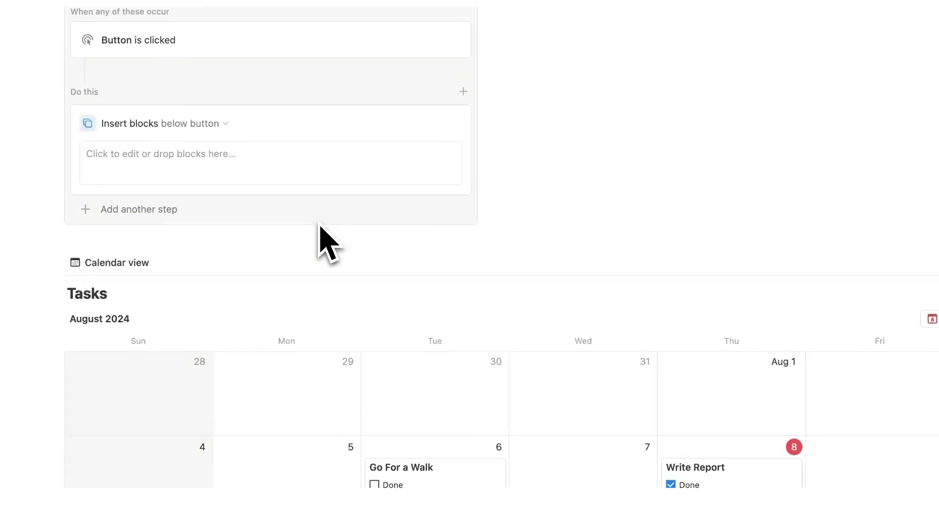
pyautogui.moveTo(419, 446); pyautogui.dragTo(274, 151)
pyautogui.moveTo(422, 445); pyautogui.dragTo(279, 143)
pyautogui.scroll(-3, 367, 206)
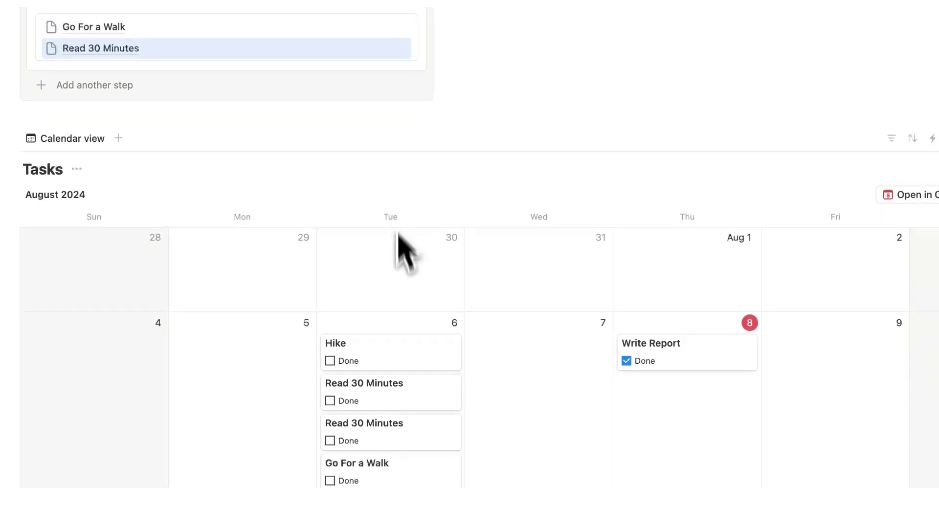
pyautogui.moveTo(419, 355); pyautogui.dragTo(271, 58)
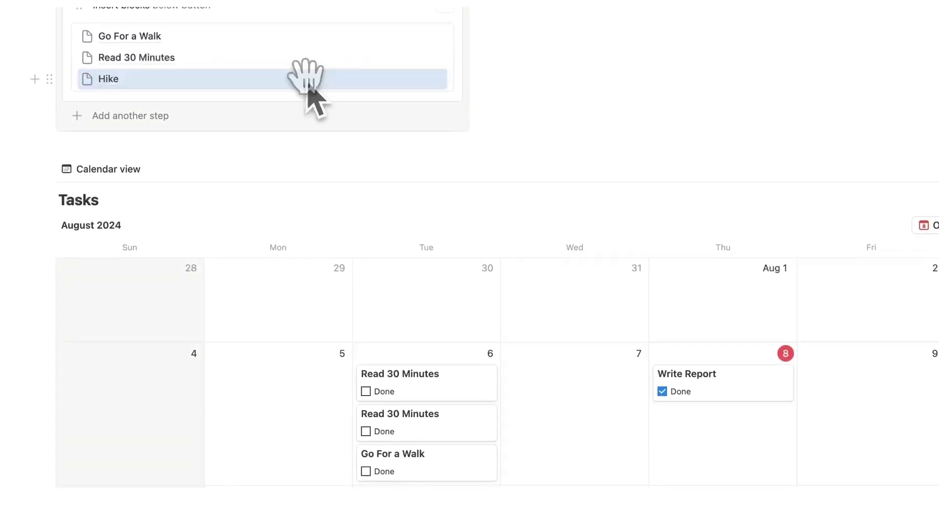
pyautogui.moveTo(427, 345); pyautogui.dragTo(241, 93)
pyautogui.moveTo(280, 125); pyautogui.dragTo(280, 122)
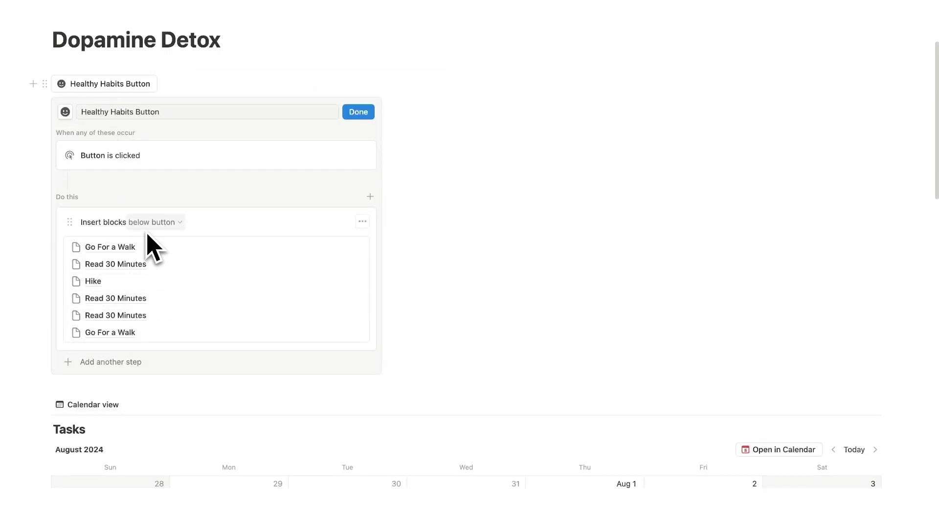
pyautogui.click(358, 111)
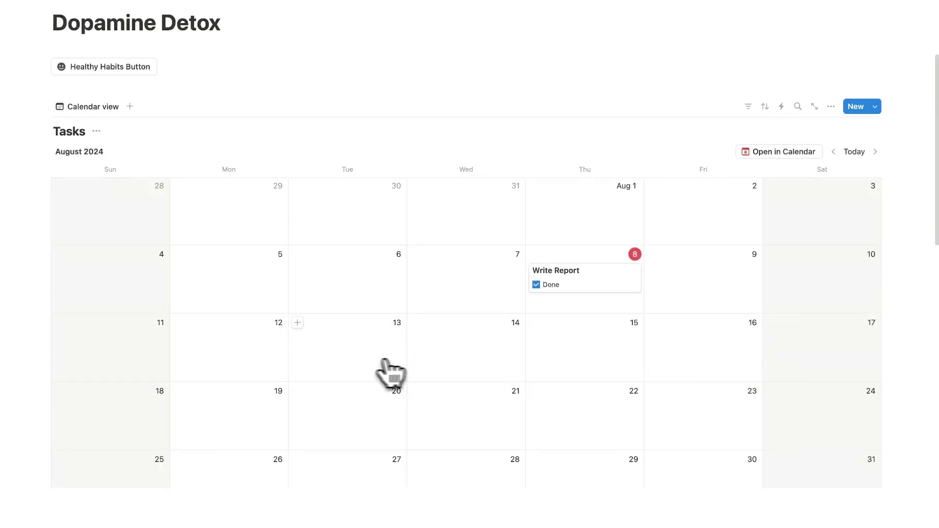
# Check the Detox and Tasks calendars, then run the Healthy Habits Button to insert its habit pages
pyautogui.scroll(1, 181, 343)
pyautogui.scroll(-2, 352, 298)
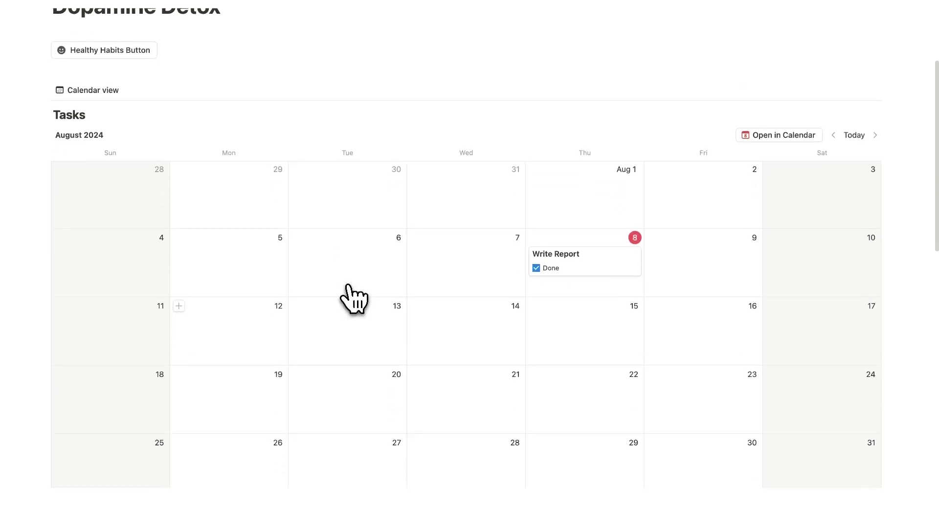
pyautogui.scroll(-10, 650, 264)
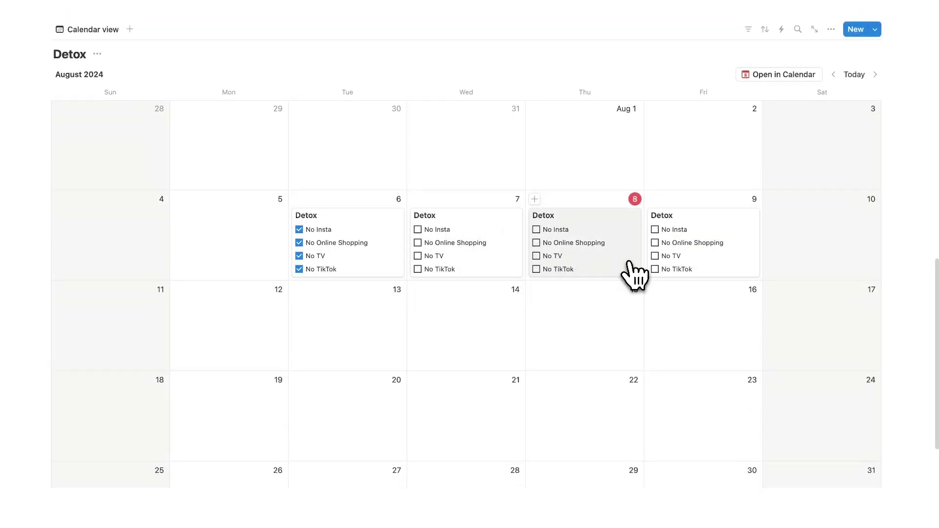
pyautogui.scroll(10, 634, 276)
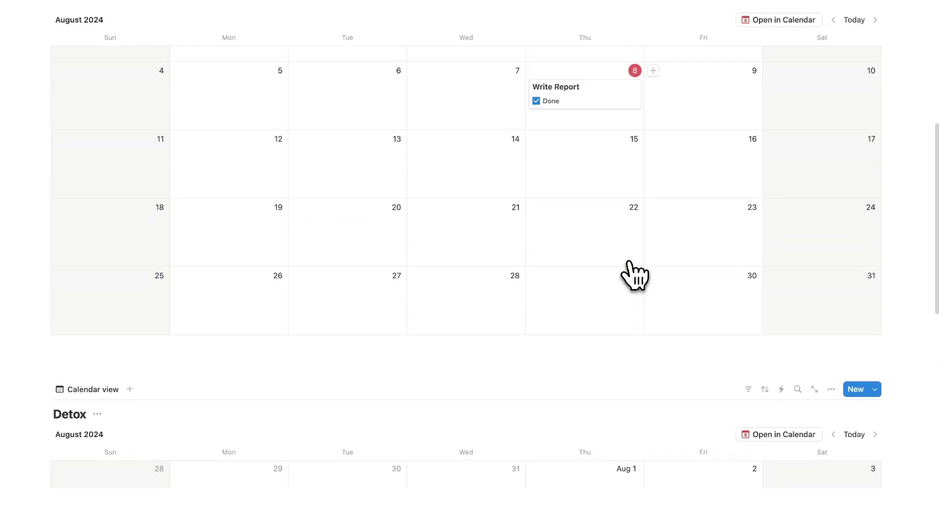
pyautogui.scroll(1, 634, 276)
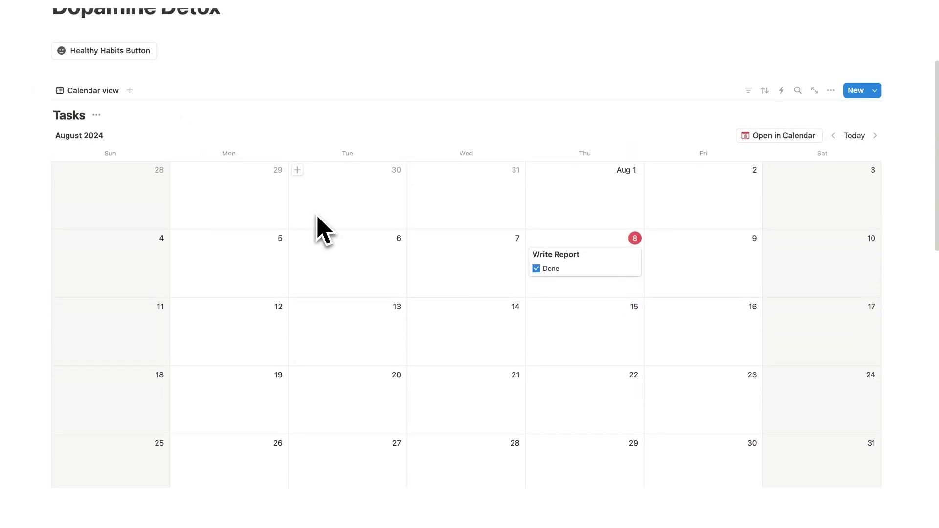
pyautogui.click(128, 51)
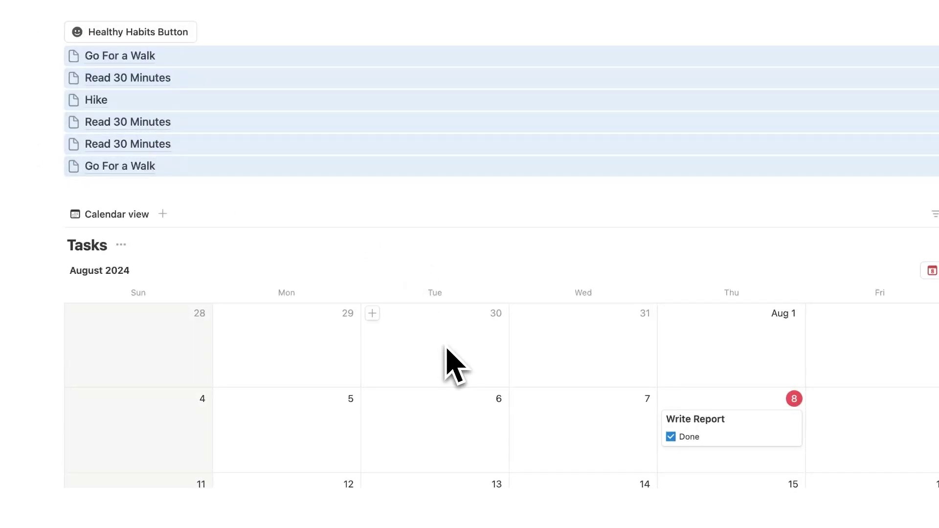
# Drag the inserted habit pages onto Tasks calendar days from Monday Aug 12 through Wednesday Aug 14
pyautogui.scroll(-3, 453, 364)
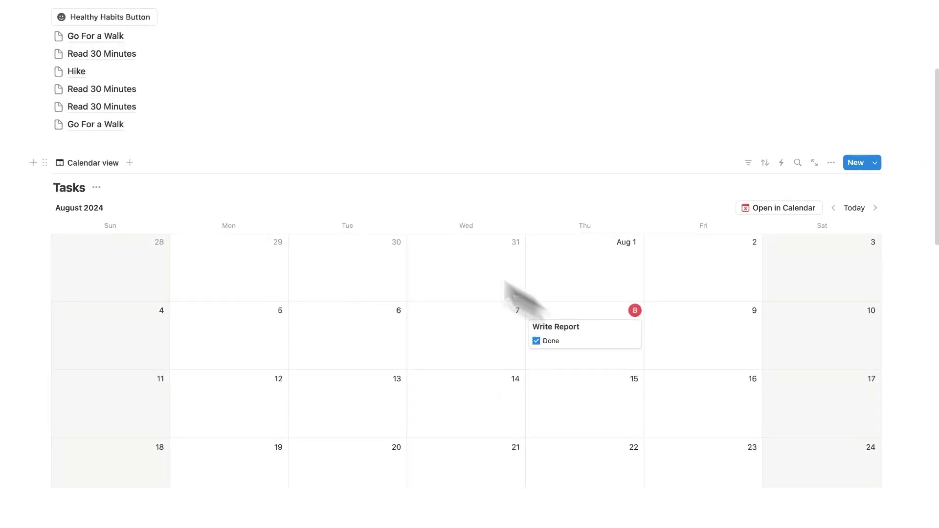
pyautogui.moveTo(43, 36); pyautogui.dragTo(204, 361)
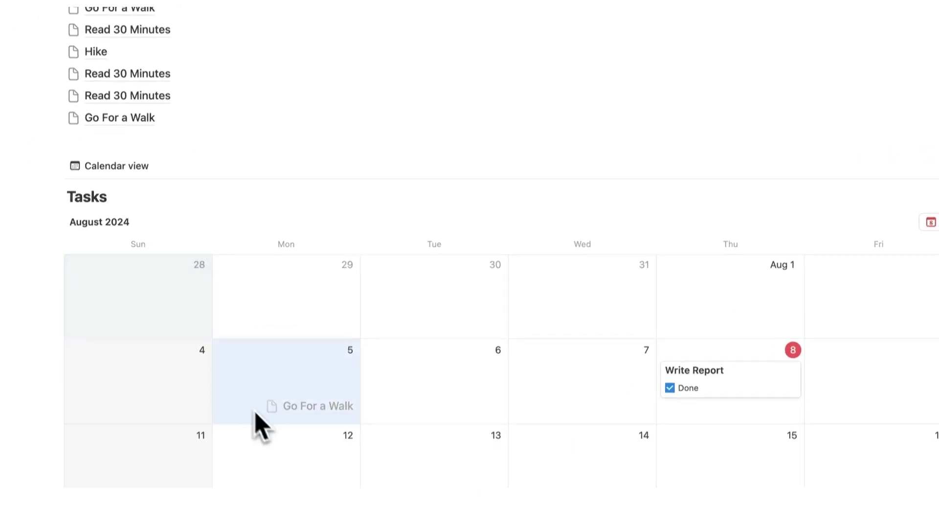
pyautogui.moveTo(255, 414); pyautogui.dragTo(279, 428)
pyautogui.scroll(-2, 279, 428)
pyautogui.scroll(2, 130, 101)
pyautogui.moveTo(55, 14); pyautogui.dragTo(443, 440)
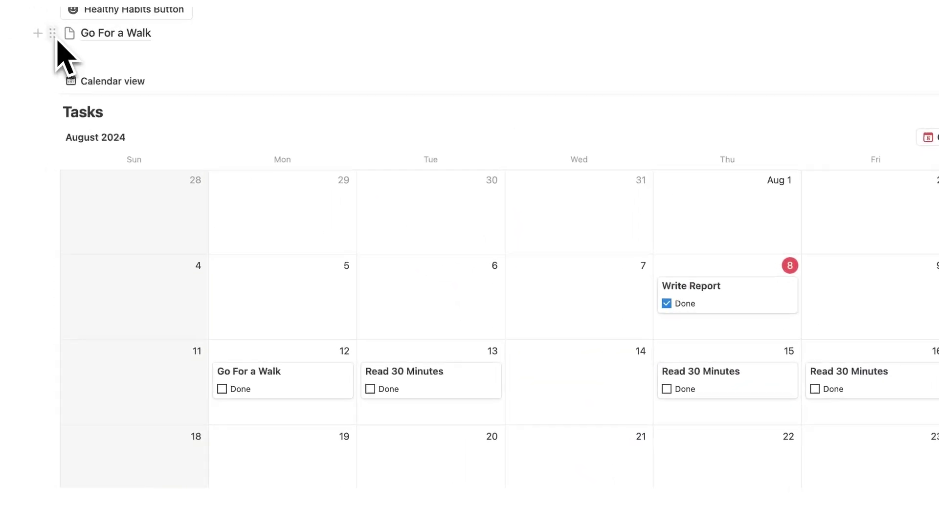
pyautogui.moveTo(52, 33); pyautogui.dragTo(564, 352)
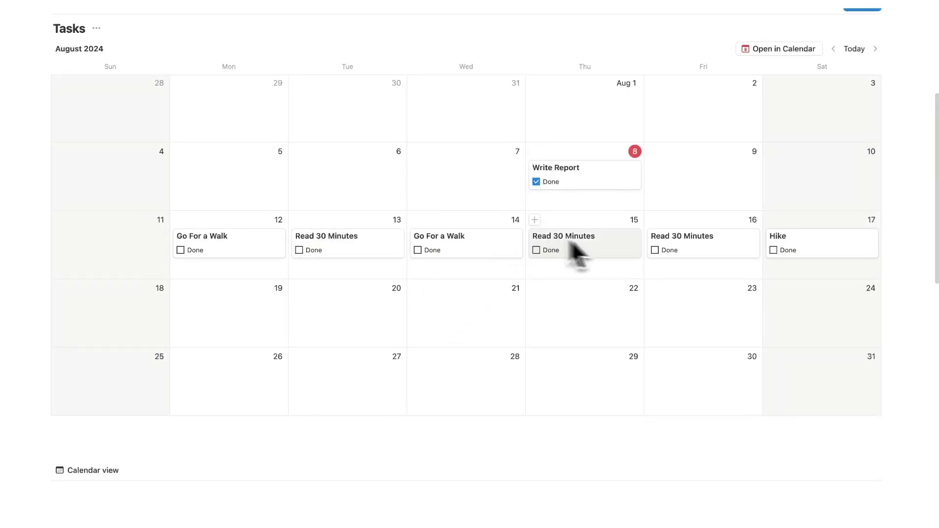
# Tick Done on Go For a Walk (Aug 12) and Read 30 Minutes (Aug 13)
pyautogui.scroll(1, 534, 211)
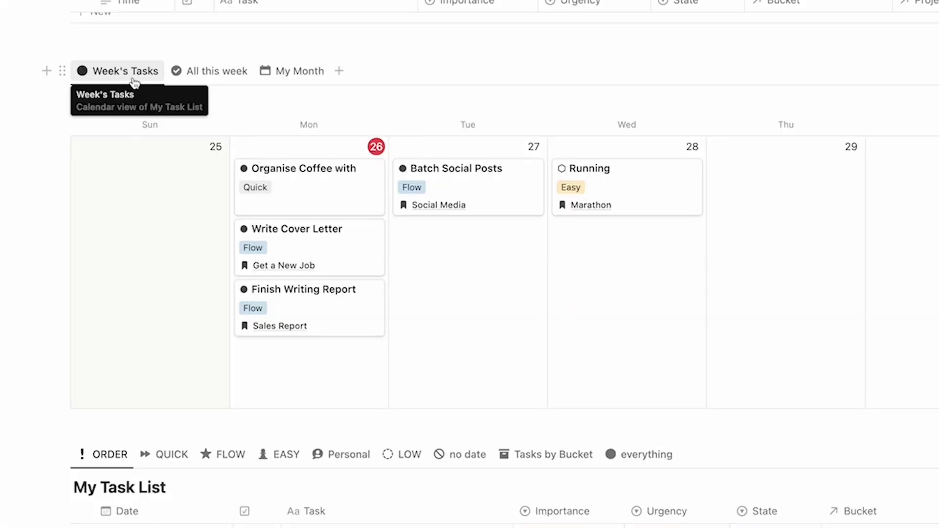
pyautogui.click(217, 72)
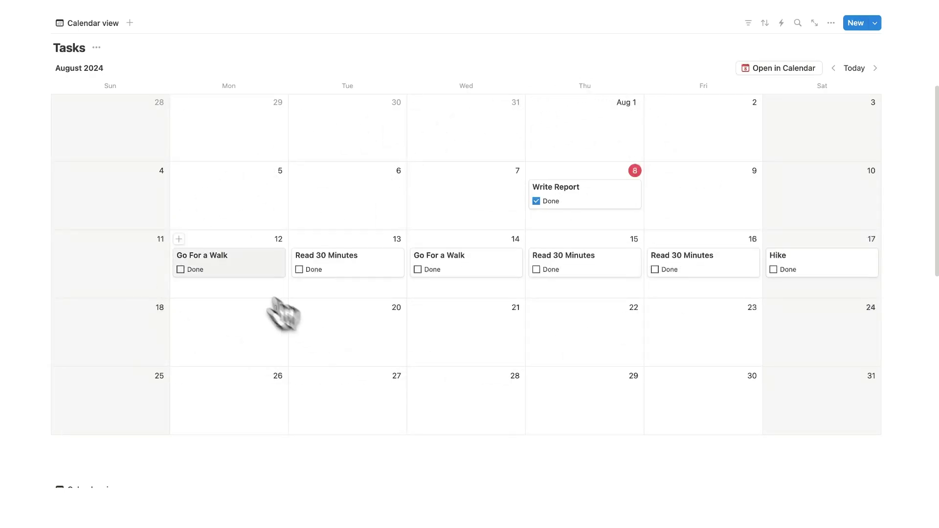
pyautogui.click(180, 270)
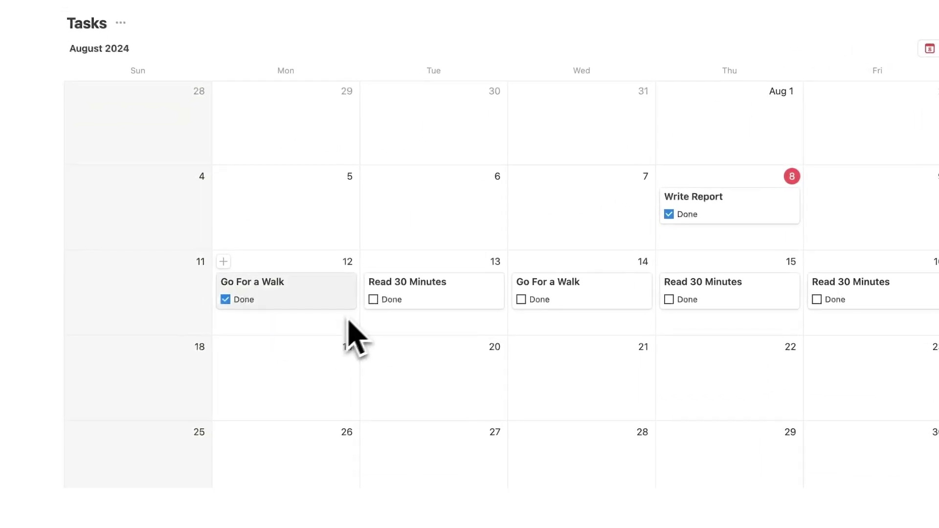
pyautogui.click(374, 299)
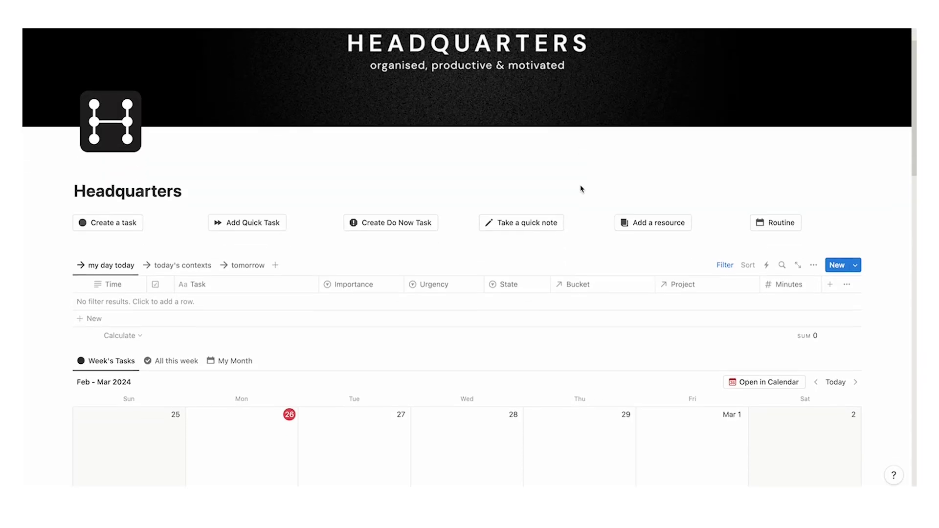
# Find My Life Buckets on the Headquarters page and open the Job bucket page
pyautogui.scroll(-15, 581, 186)
pyautogui.scroll(9, 139, 186)
pyautogui.scroll(-7, 172, 130)
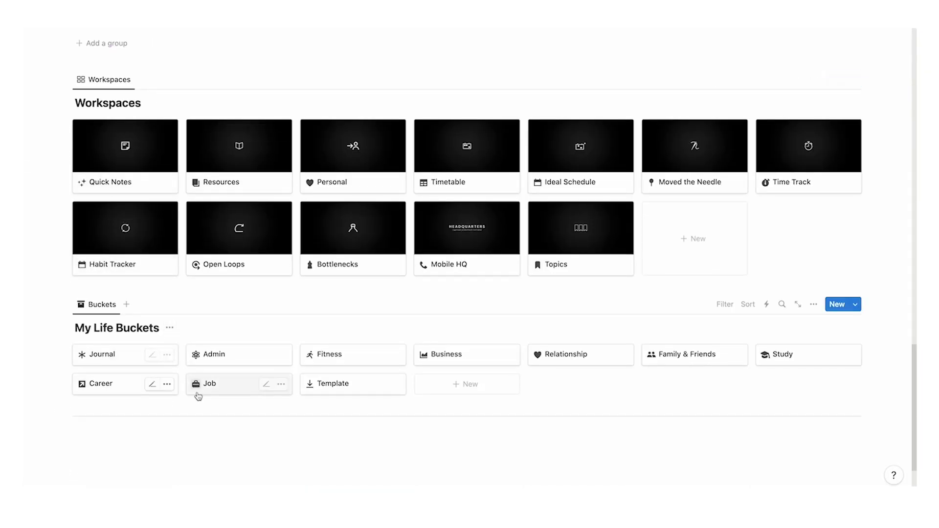
pyautogui.click(198, 391)
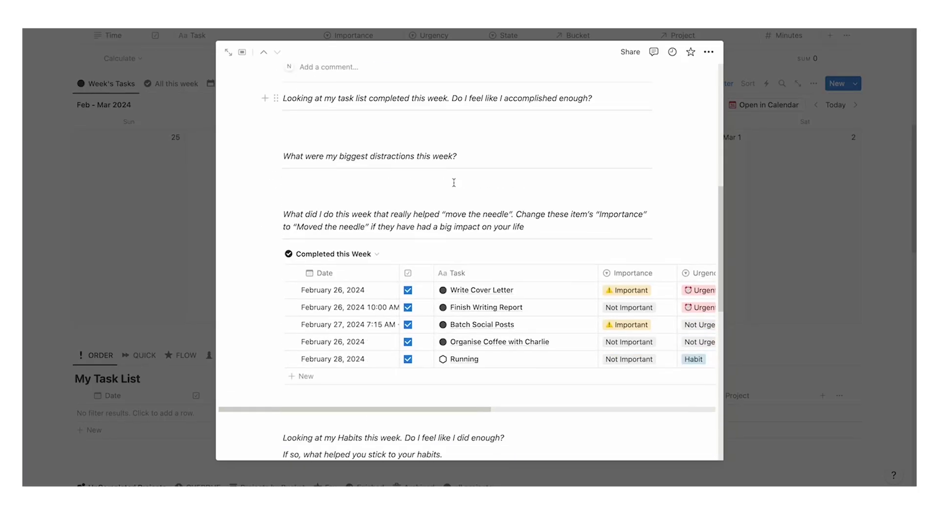
pyautogui.scroll(-2, 456, 181)
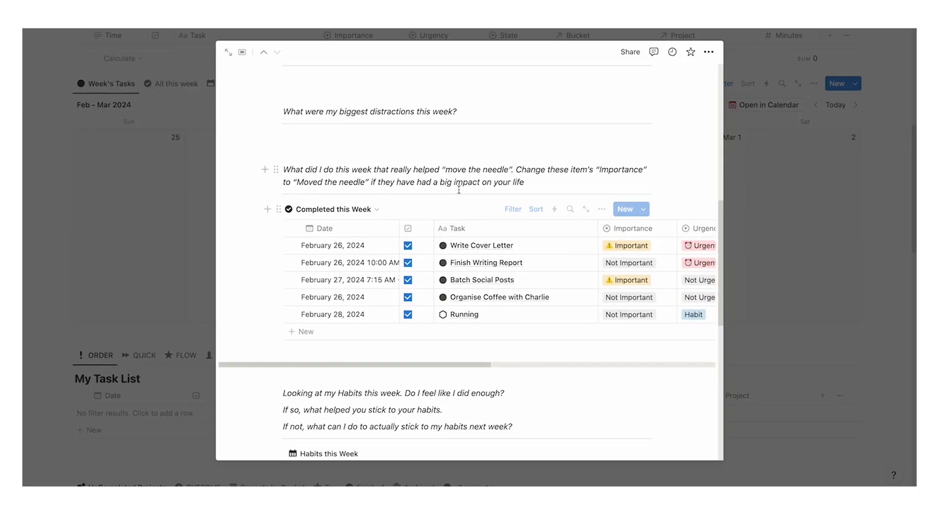